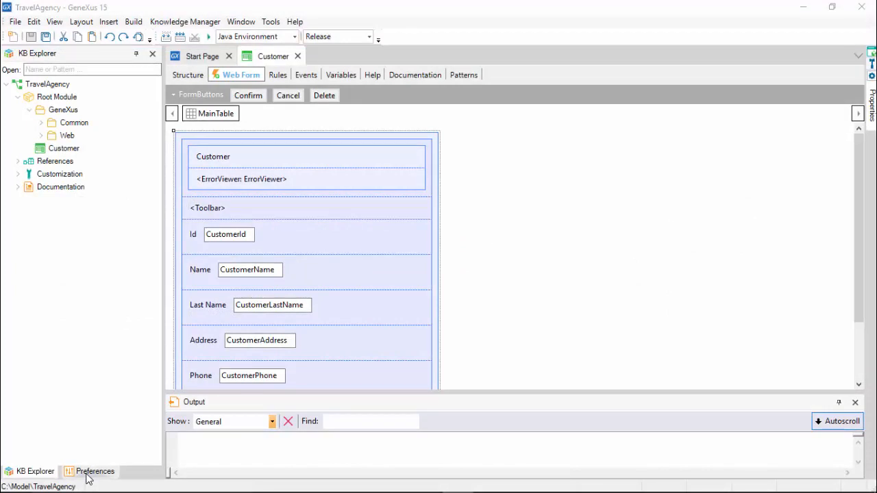
Check the Default (SAP Hana) data store, build and run with F5, then browse to hcp.sap.com
click(91, 471)
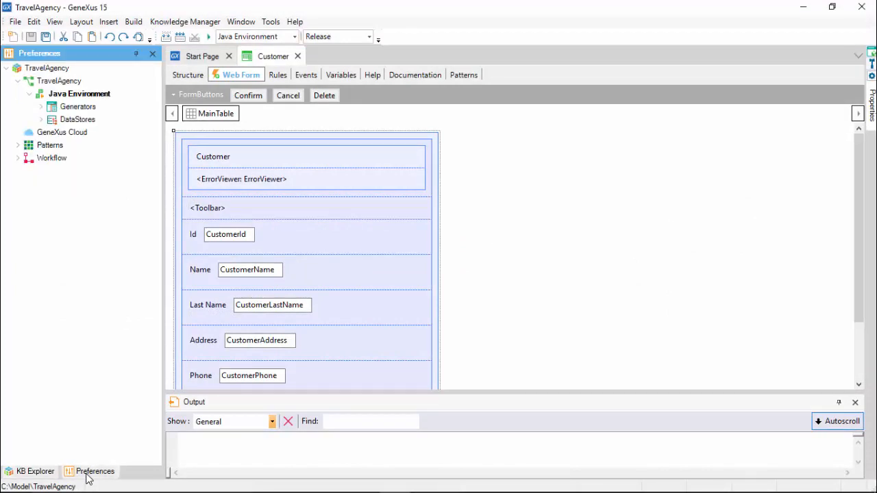
click(41, 119)
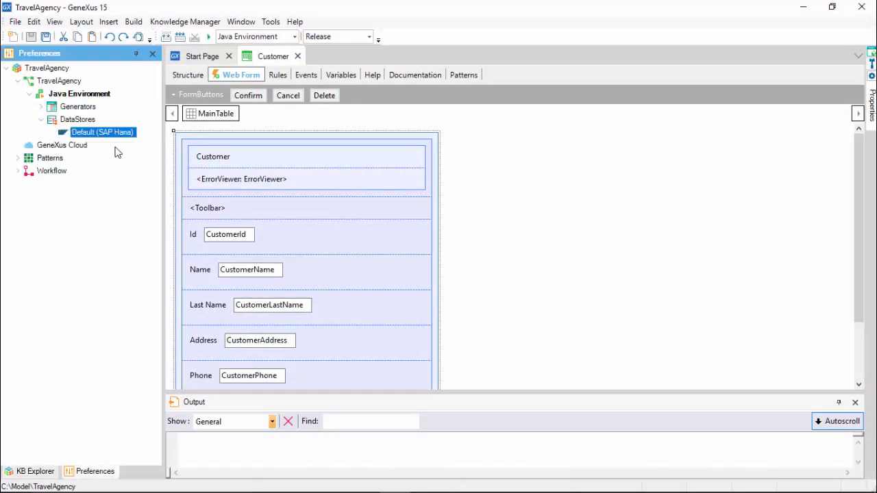
key(F5)
key(F5)
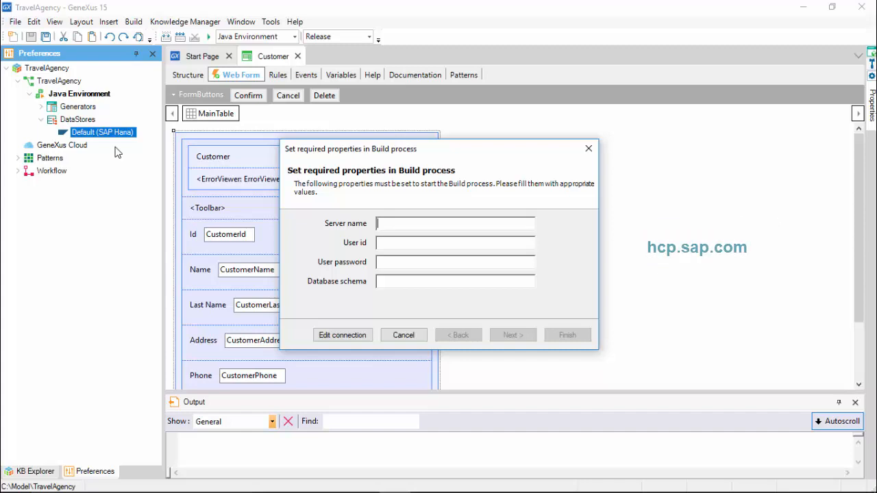
text(h)
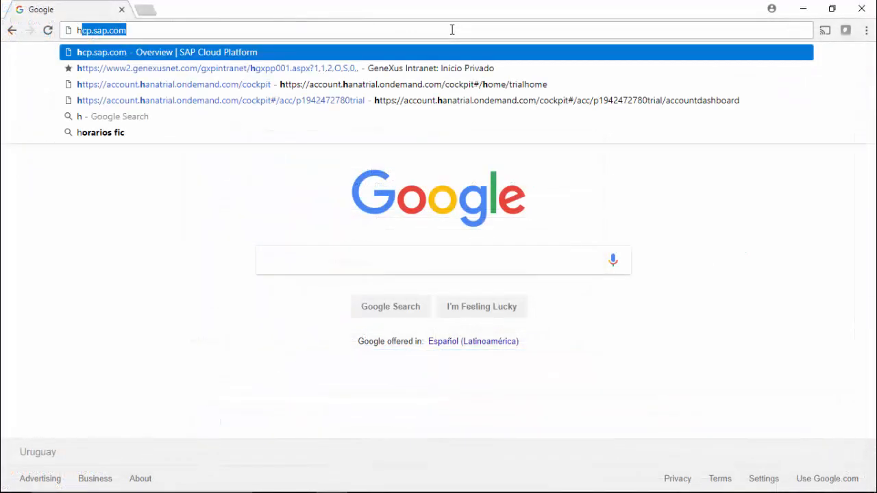
key(Return)
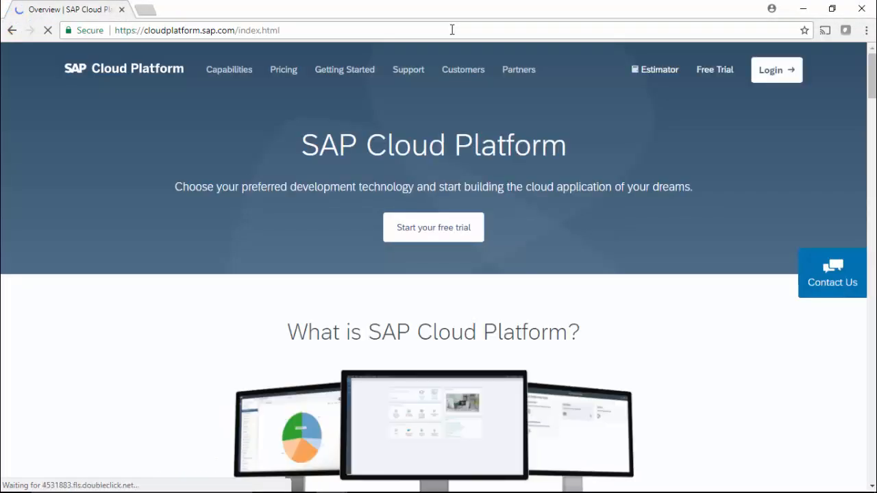
Log on to SAP Cloud Platform with the trial account's e-mail and password
click(766, 73)
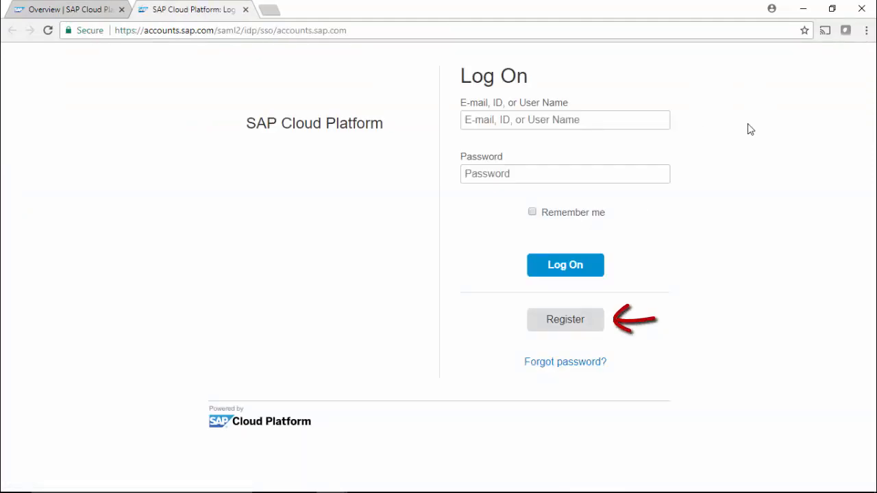
click(631, 123)
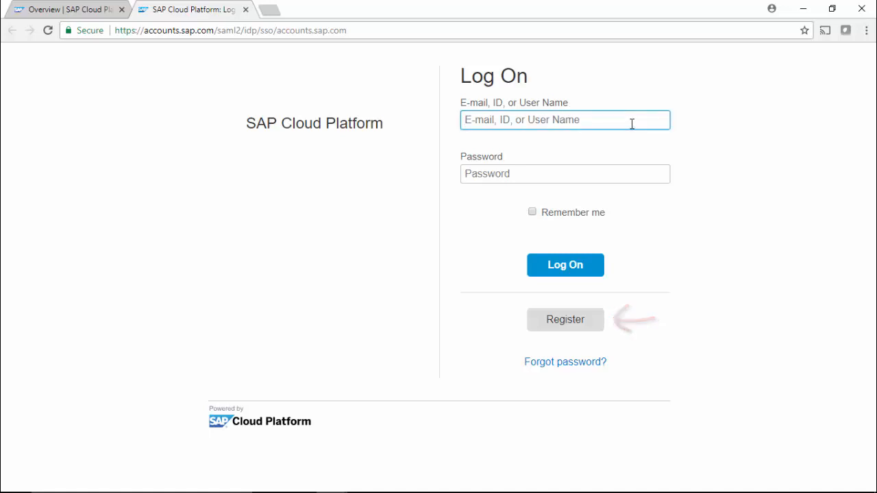
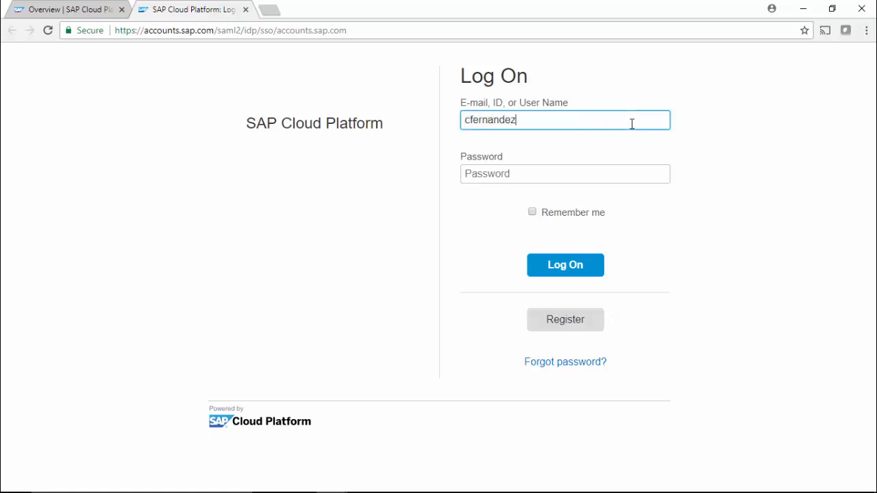
key(Tab)
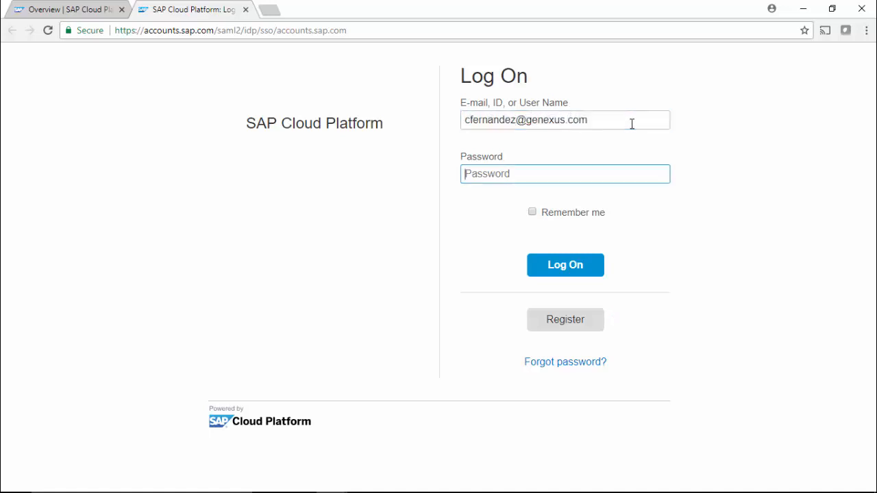
text(•••••••••)
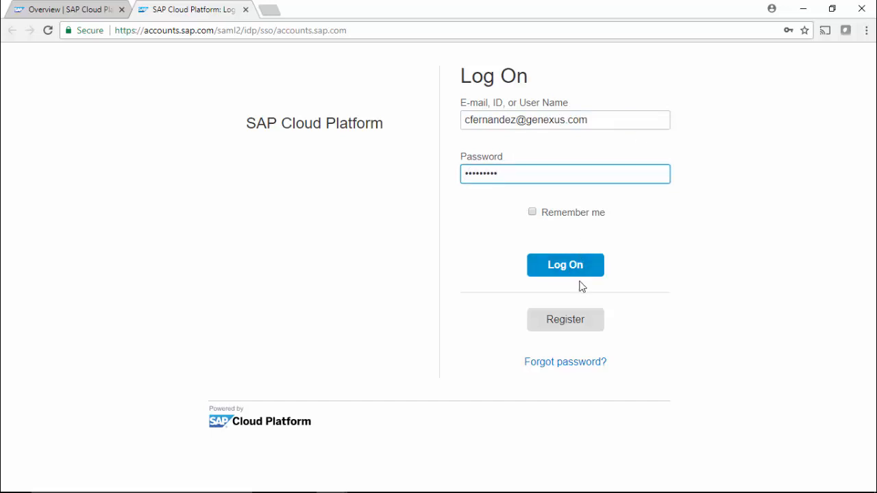
click(574, 272)
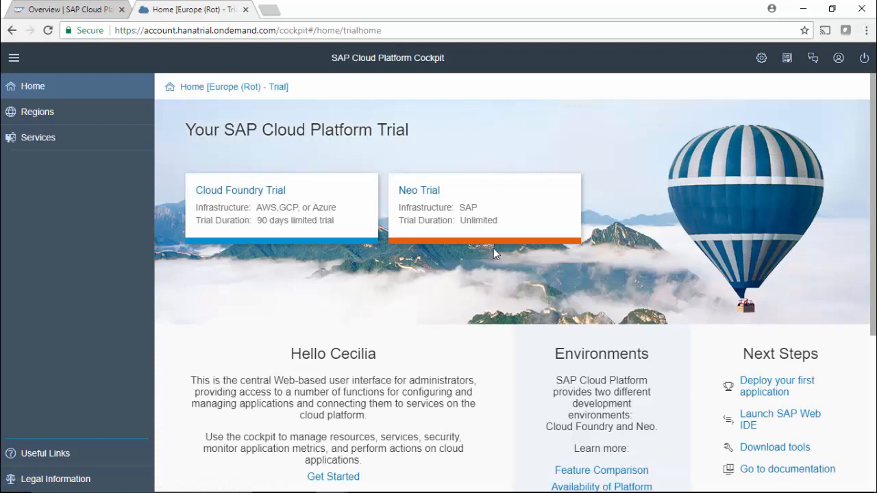
Enter the Neo Trial subaccount, check the user info, and list its Databases & Schemas
click(415, 192)
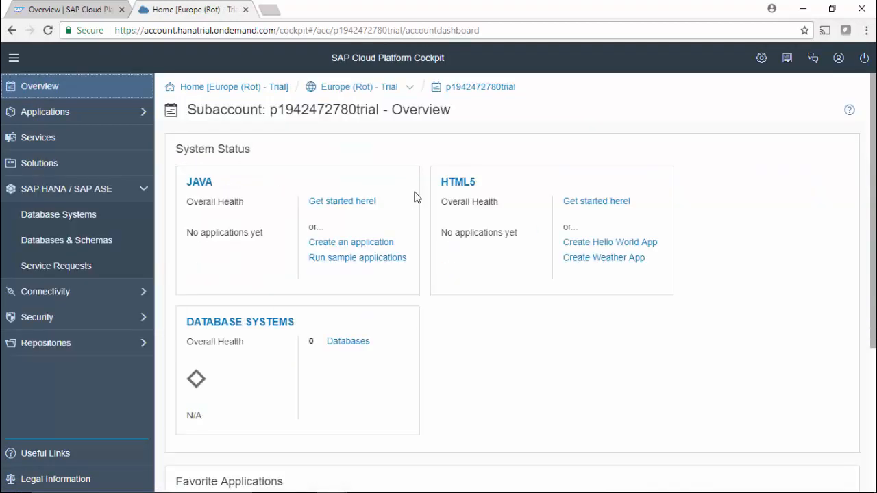
click(838, 59)
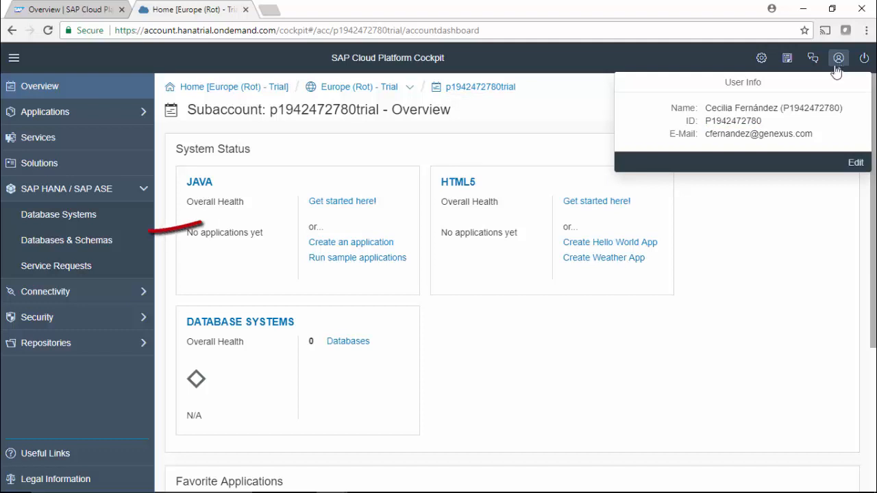
click(115, 247)
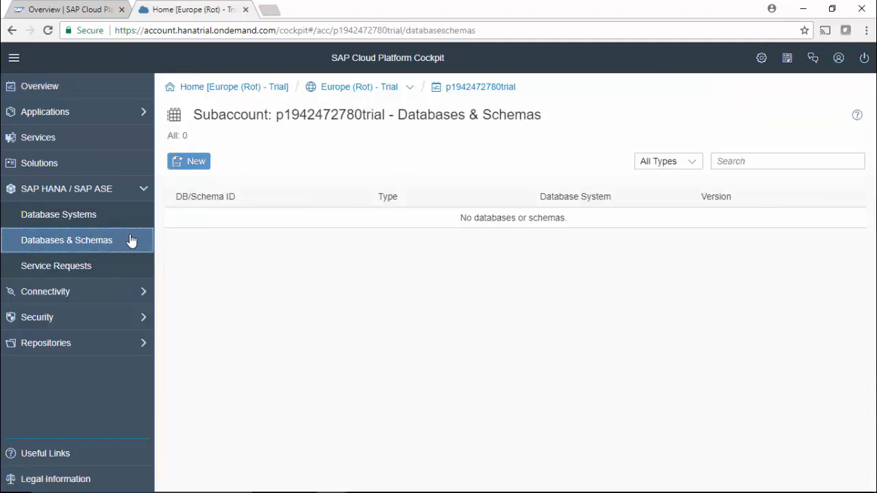
Create database travelagencydb with the SYSTEM user password entered and confirmed
click(191, 164)
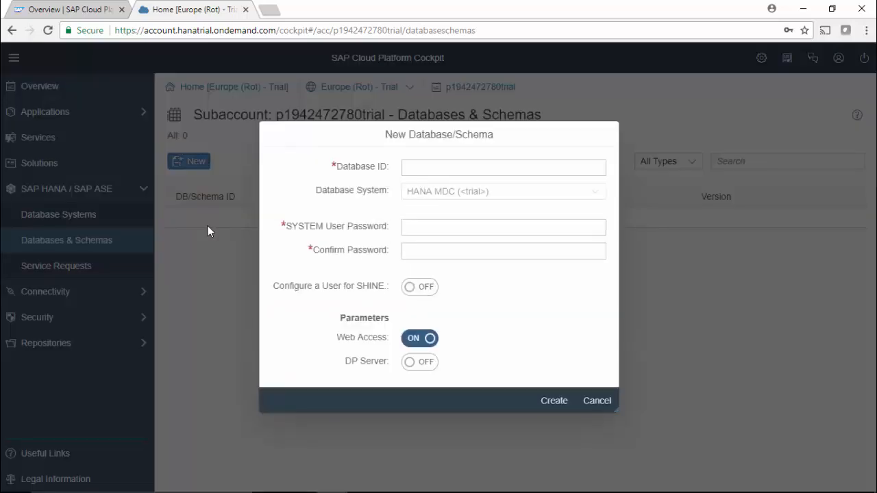
click(414, 172)
text(trave)
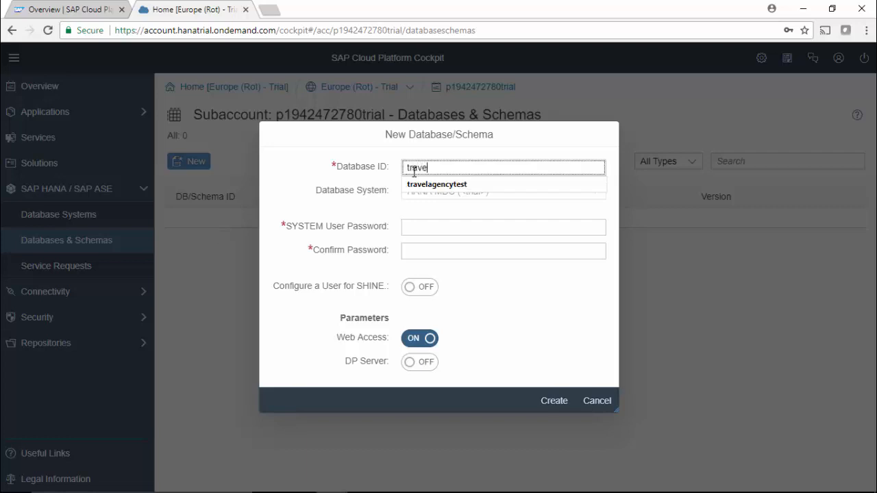
key(Down)
key(Return)
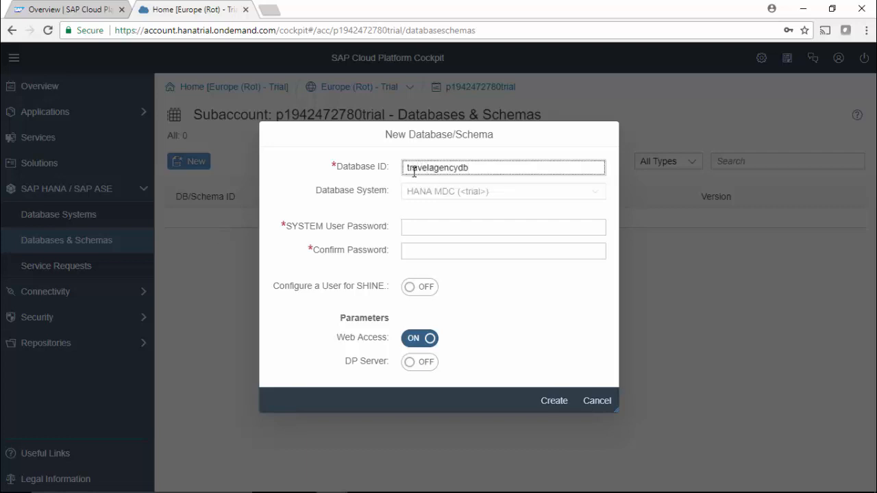
key(Tab)
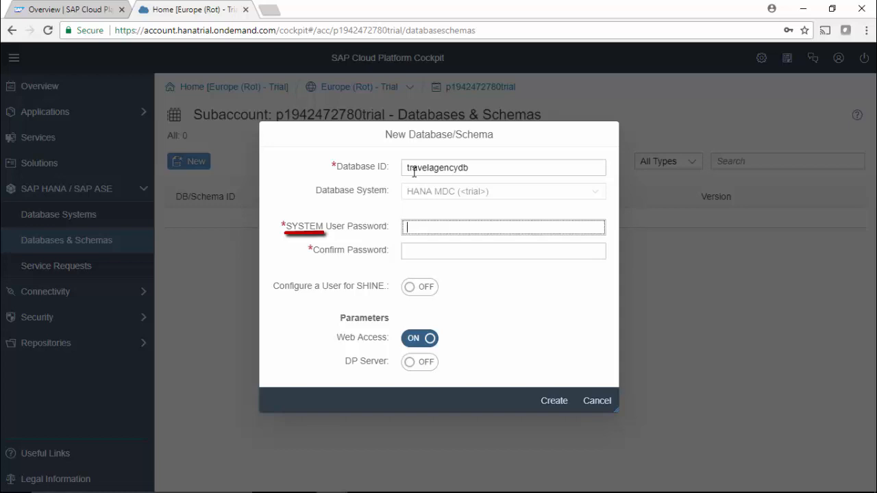
text(***************)
key(Tab)
text(***************)
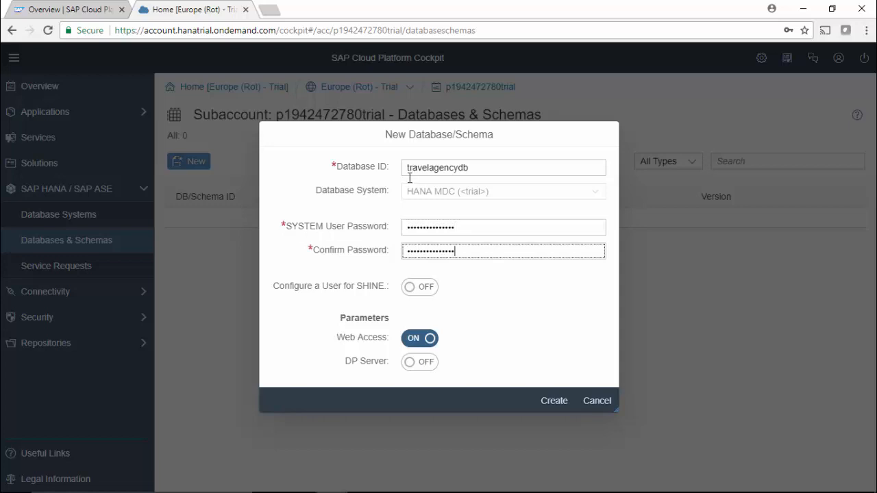
click(555, 403)
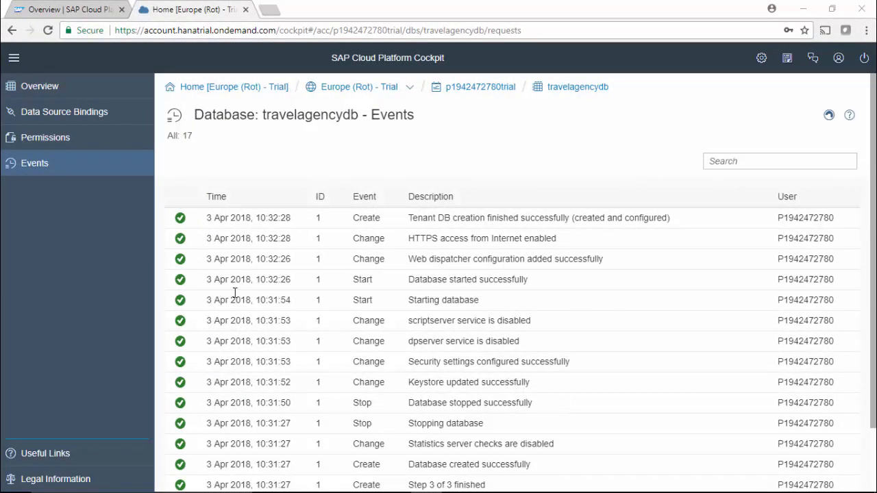
Review the creation events, then open the travelagencydb Overview showing status STARTED
click(53, 94)
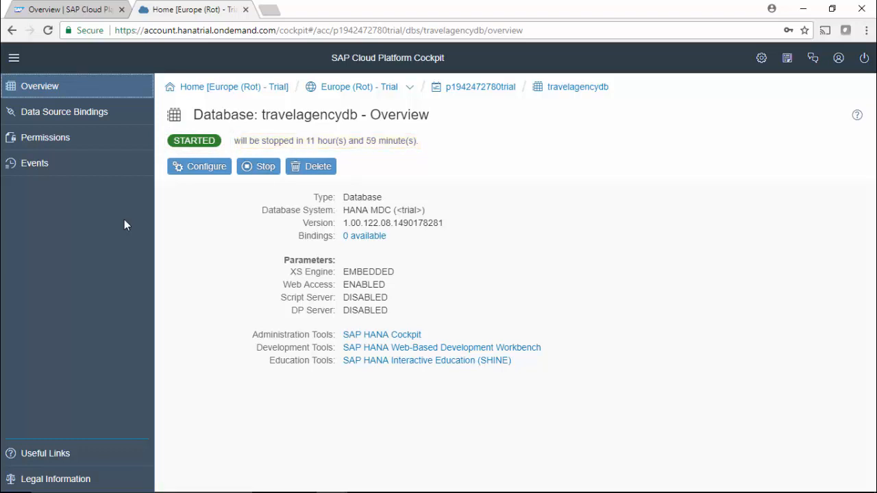
Log on to SAP HANA Cockpit as SYSTEM and accept the Administrator, TraceViewer and SecurityAdmin roles
click(351, 336)
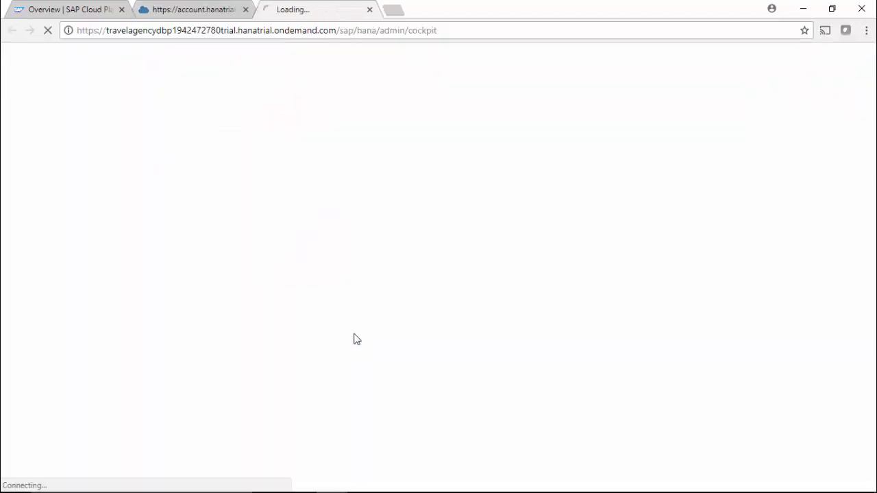
text(SYSTEM)
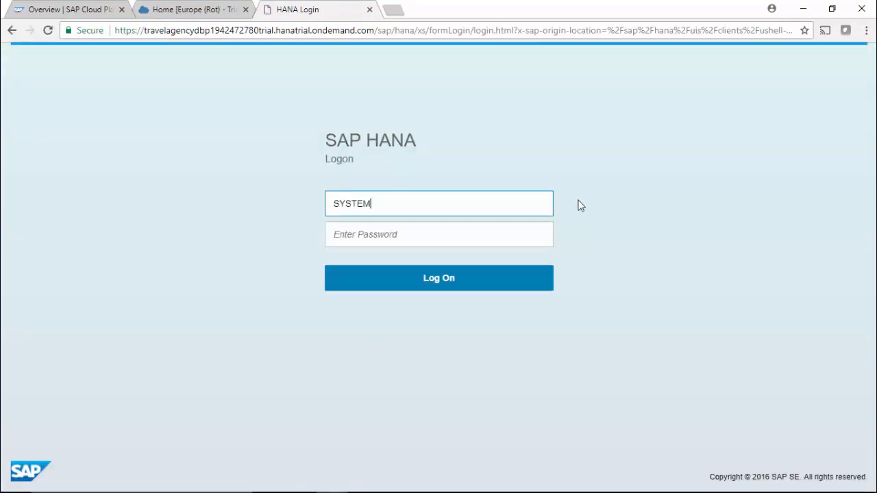
key(Tab)
text(**************)
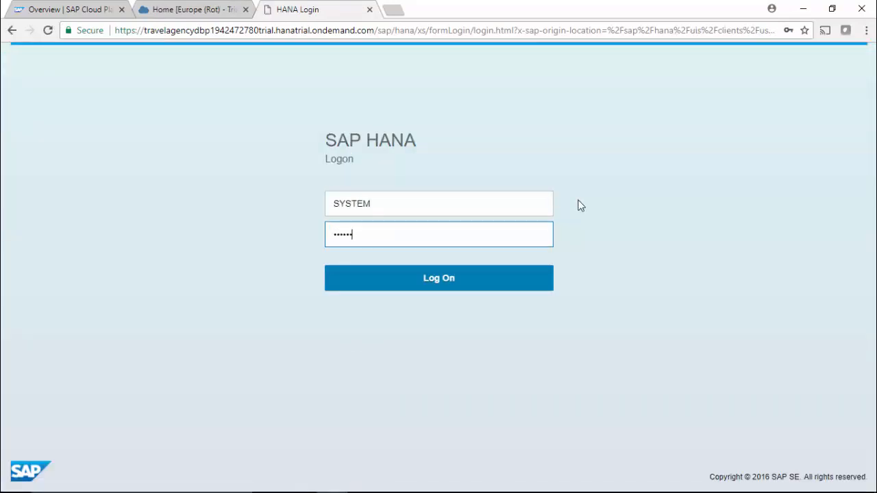
click(436, 284)
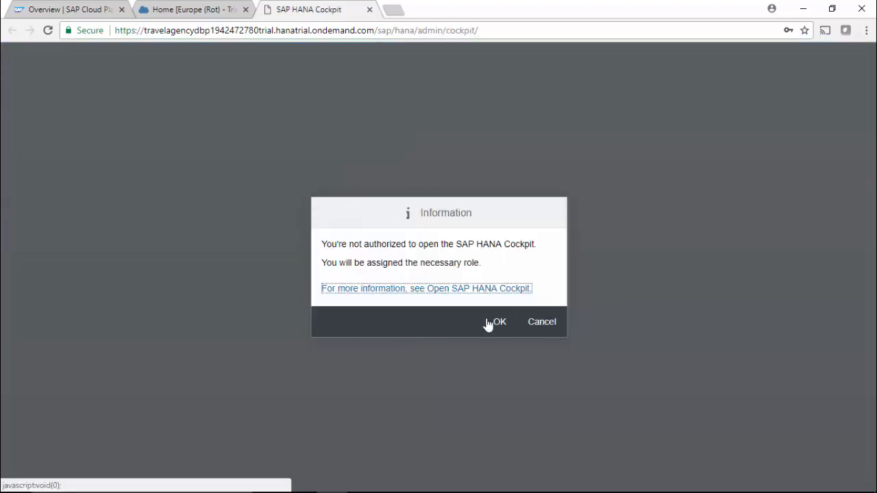
click(496, 322)
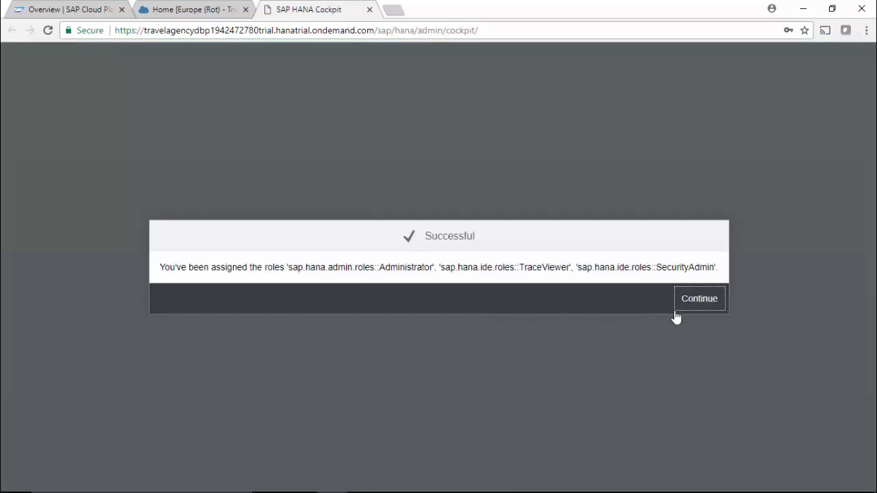
click(689, 308)
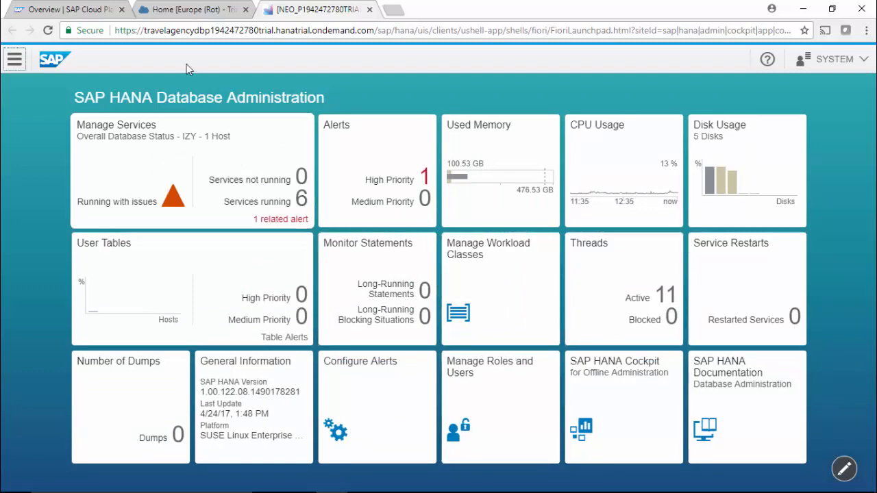
Return to the 'Home [Europe (Rot) - Trial]' browser tab with the travelagencydb overview
click(192, 10)
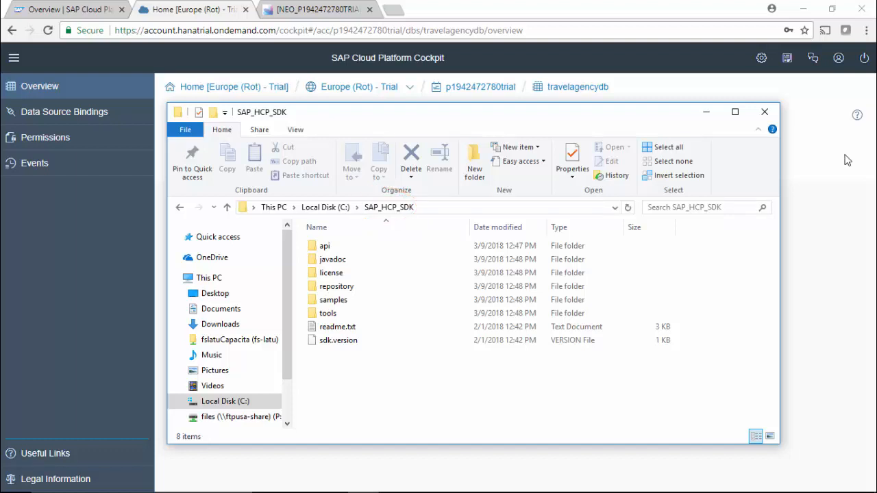
Open a Command Prompt in C:\SAP_HCP_SDK\tools using cmd in the File Explorer address bar
click(394, 11)
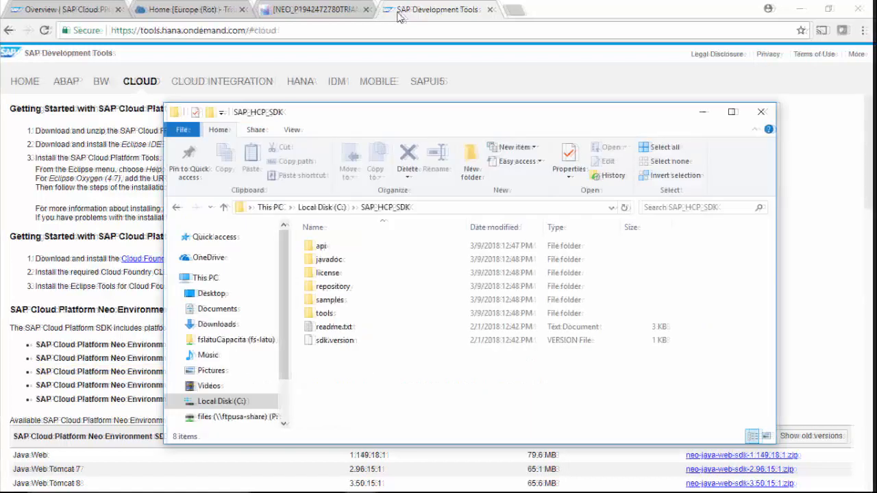
double_click(324, 313)
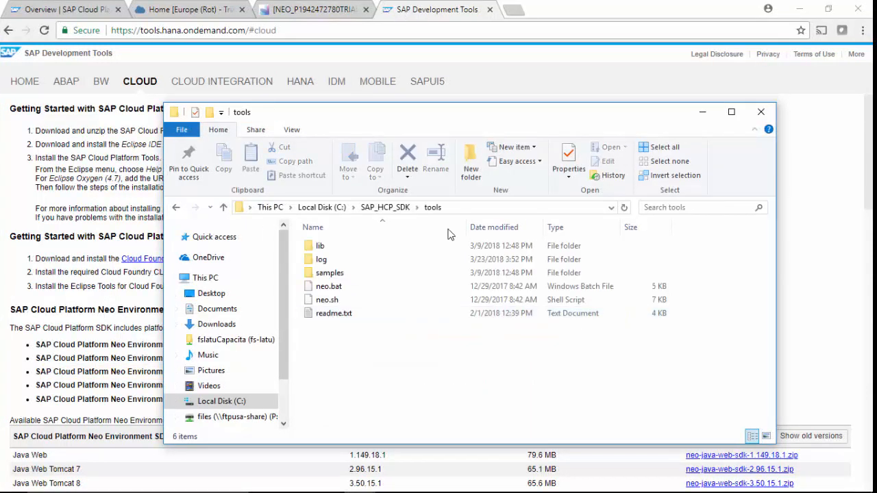
click(483, 210)
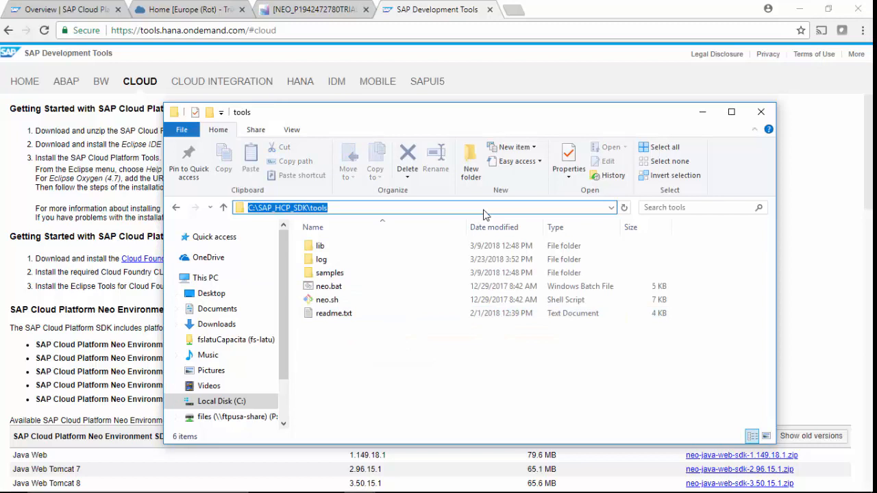
text(cmd)
key(Return)
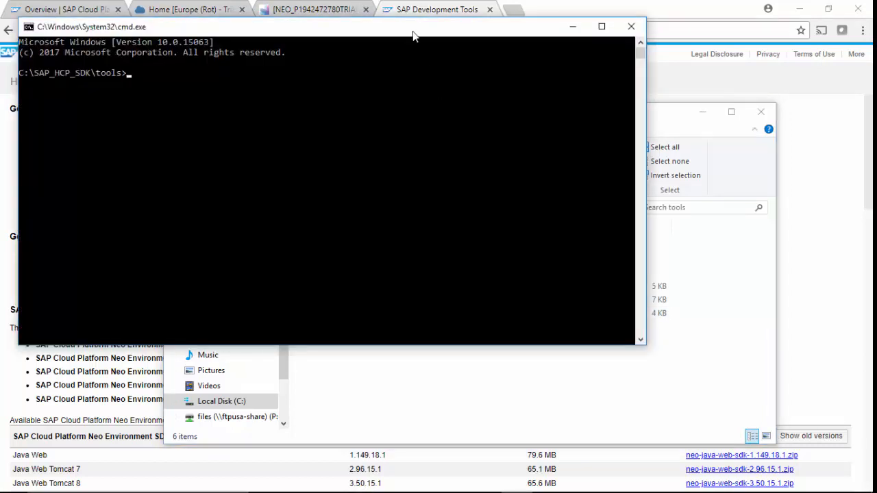
Paste the neo open-db-tunnel template and fill the user argument with the copied account ID
double_click(413, 31)
key(ctrl+v)
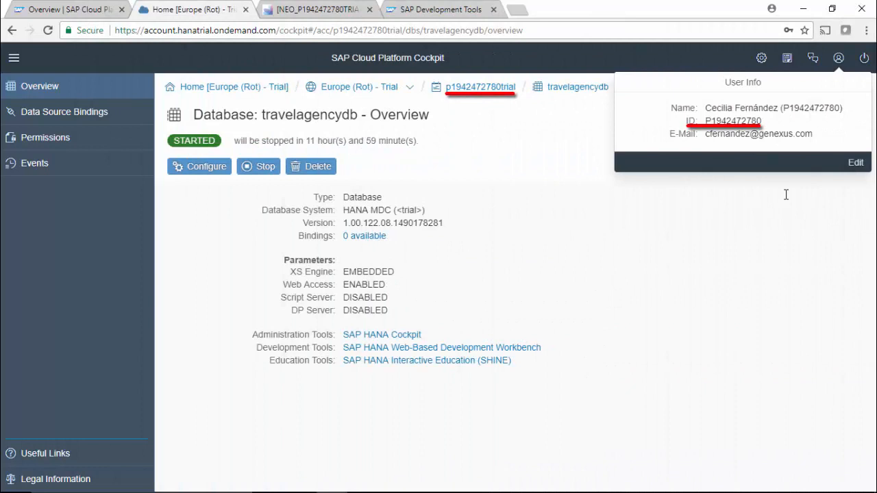
drag(763, 121, 685, 121)
right_click(677, 121)
click(694, 130)
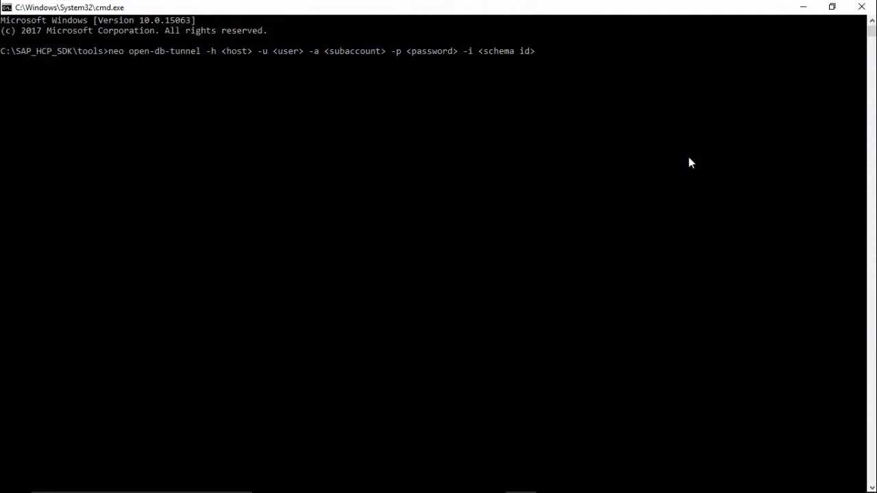
key(Left)
key(Left)
key(Left)
key(Left)
key(Left)
key(Left)
key(Left)
key(Left)
key(Left)
key(Left)
key(Left)
key(Left)
key(Left)
key(Left)
key(Left)
key(Left)
key(Left)
key(Left)
key(Left)
key(Left)
key(ctrl+v)
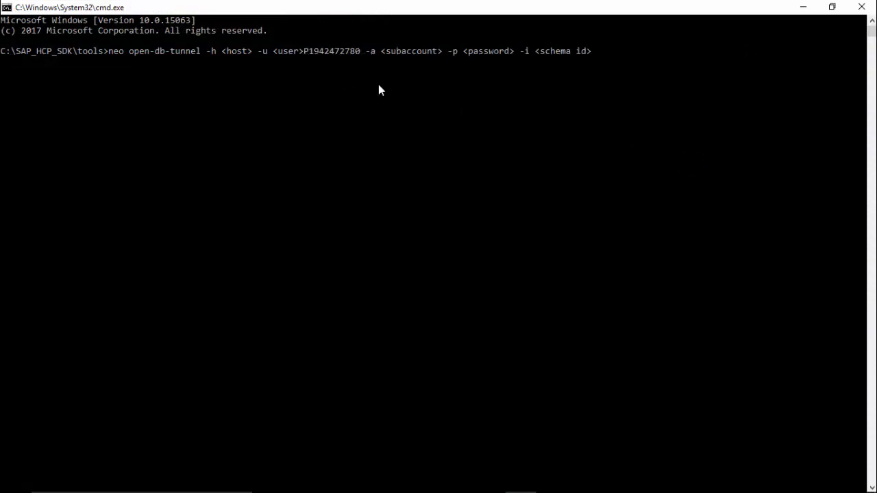
key(BackSpace)
key(BackSpace)
key(BackSpace)
key(BackSpace)
key(BackSpace)
key(BackSpace)
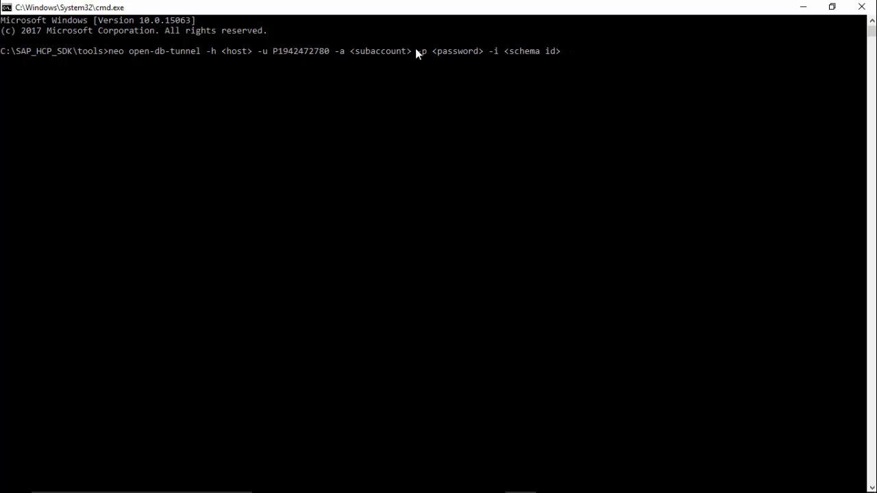
Set the subaccount to the account ID with a lowercase p plus 'trial'
key(Right)
key(Right)
key(Right)
key(Right)
key(Right)
key(Right)
key(Right)
key(Right)
key(Right)
key(Right)
key(Right)
key(Right)
key(Right)
key(Right)
key(ctrl+v)
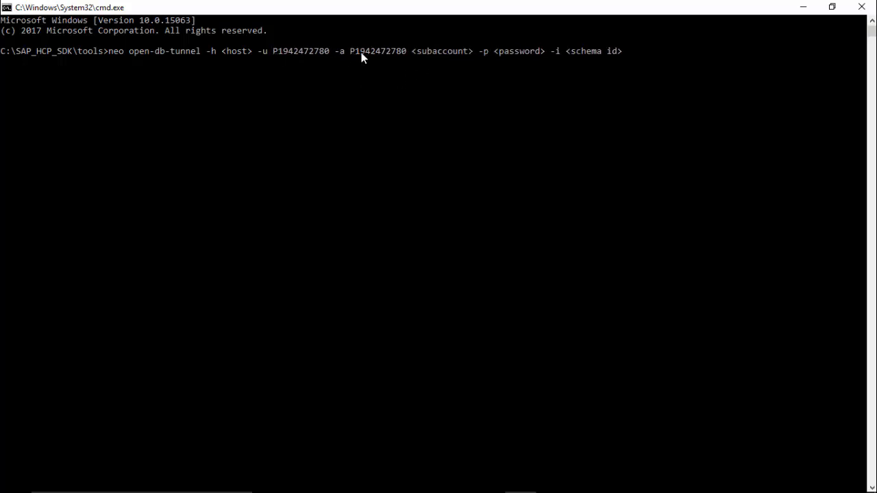
text(trial)
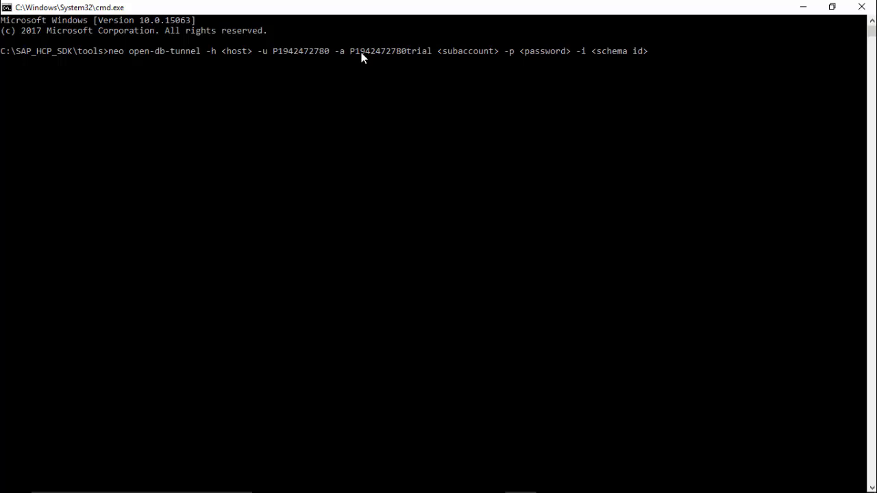
key(Left)
key(Left)
key(Left)
key(Left)
key(Left)
key(Left)
key(Left)
key(Left)
key(Left)
key(Left)
key(Left)
key(Left)
key(Left)
key(Left)
key(Left)
key(BackSpace)
text(p)
key(Right)
key(Right)
key(Right)
key(Right)
key(Right)
key(Right)
key(Right)
key(Right)
key(Right)
key(Right)
key(Right)
key(Right)
key(Right)
key(Right)
key(Right)
key(Right)
key(Right)
key(Right)
key(Right)
key(Right)
key(BackSpace)
key(BackSpace)
key(BackSpace)
key(BackSpace)
key(BackSpace)
key(BackSpace)
key(BackSpace)
key(BackSpace)
key(BackSpace)
key(BackSpace)
key(BackSpace)
key(BackSpace)
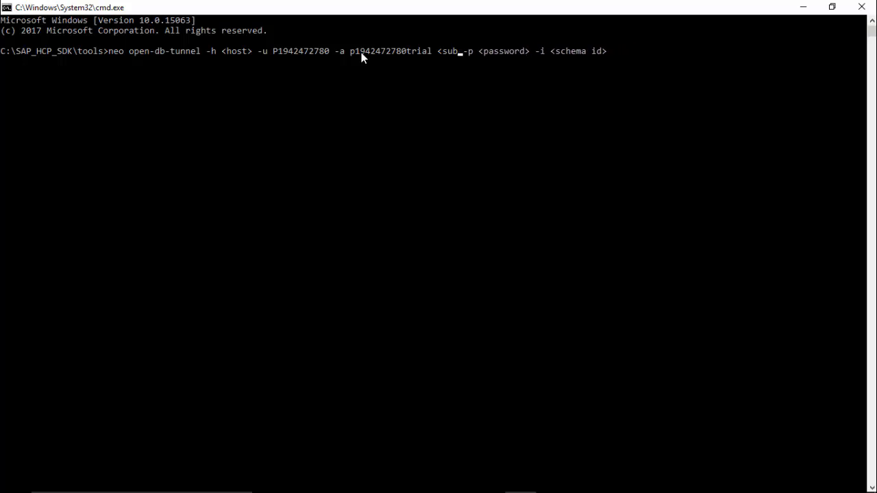
key(BackSpace)
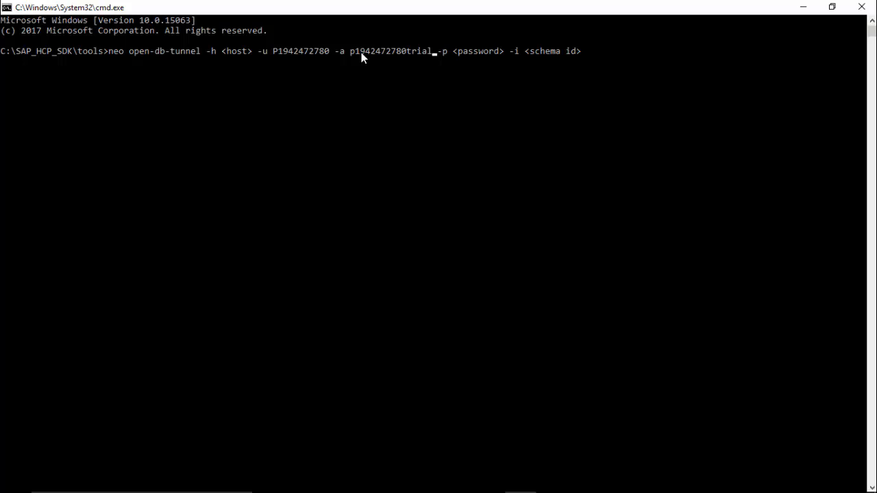
Fill in host hanatrial.ondemand.com, the password and schema travelagencydb, then run the tunnel command
key(Left)
key(Left)
key(Left)
key(Left)
key(Left)
key(Left)
key(Left)
key(Left)
key(Left)
key(Left)
key(Left)
key(Left)
key(Left)
key(Left)
key(Left)
key(Left)
key(Left)
key(Left)
key(Left)
key(Left)
key(Left)
key(Left)
key(Left)
key(Left)
key(Left)
key(Left)
key(Left)
key(Left)
key(BackSpace)
key(BackSpace)
key(BackSpace)
key(BackSpace)
key(BackSpace)
key(BackSpace)
text(hanatri)
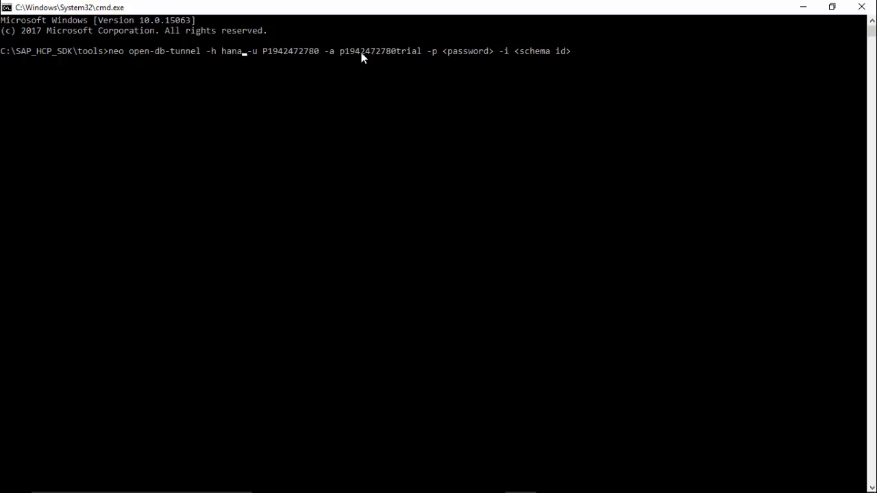
text(al.ondema)
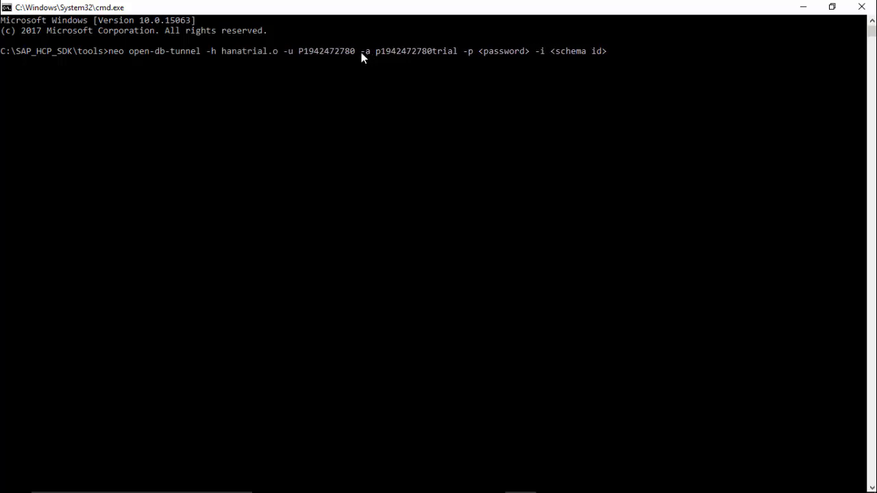
text(nd.com)
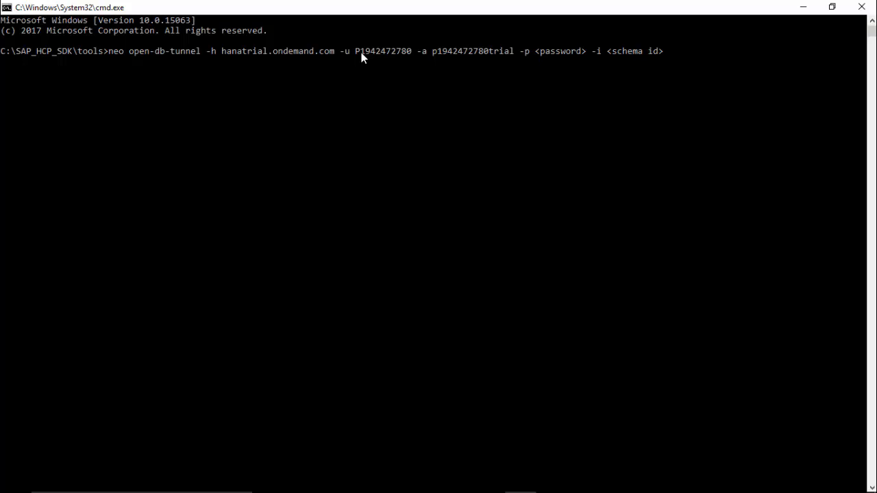
key(Right)
key(Right)
key(Right)
key(Right)
key(Right)
key(Right)
key(Right)
key(Right)
key(Right)
key(Right)
key(Right)
key(Right)
key(Right)
key(Right)
key(Right)
key(Right)
key(Right)
key(Right)
key(Right)
key(Right)
key(Right)
key(Right)
key(BackSpace)
key(BackSpace)
key(BackSpace)
key(BackSpace)
key(BackSpace)
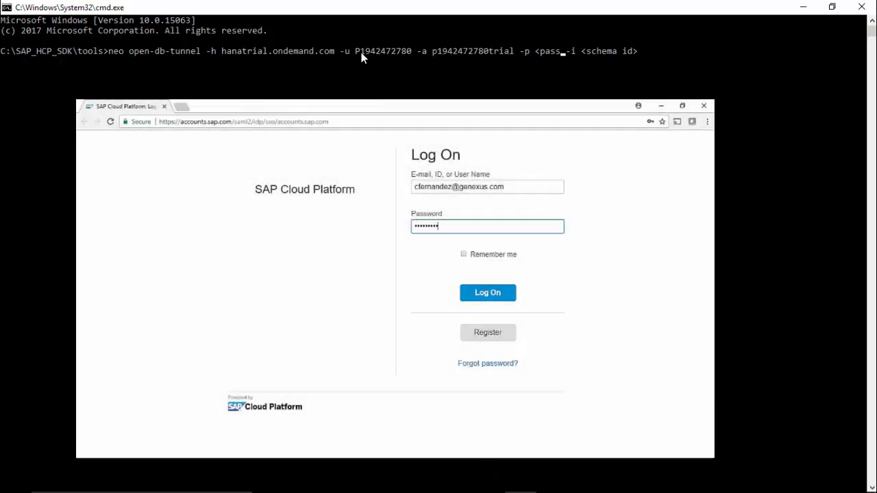
key(BackSpace)
key(BackSpace)
key(BackSpace)
key(BackSpace)
key(BackSpace)
text(S)
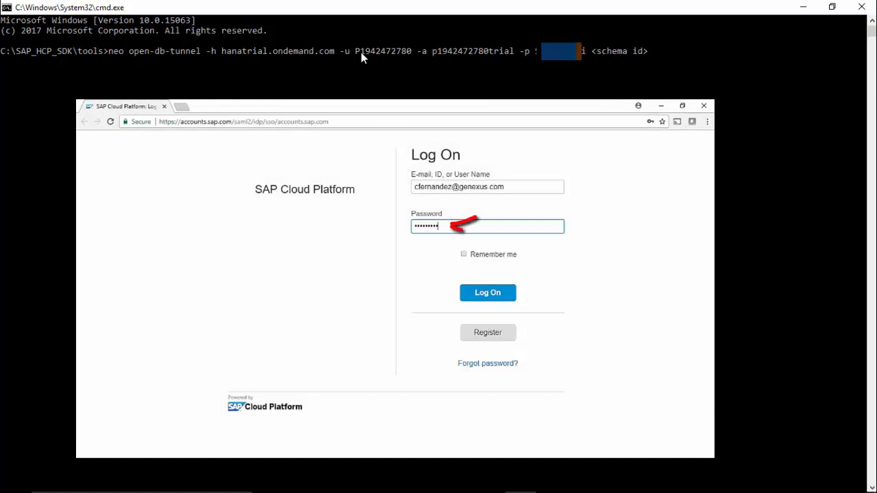
text(••••••••)
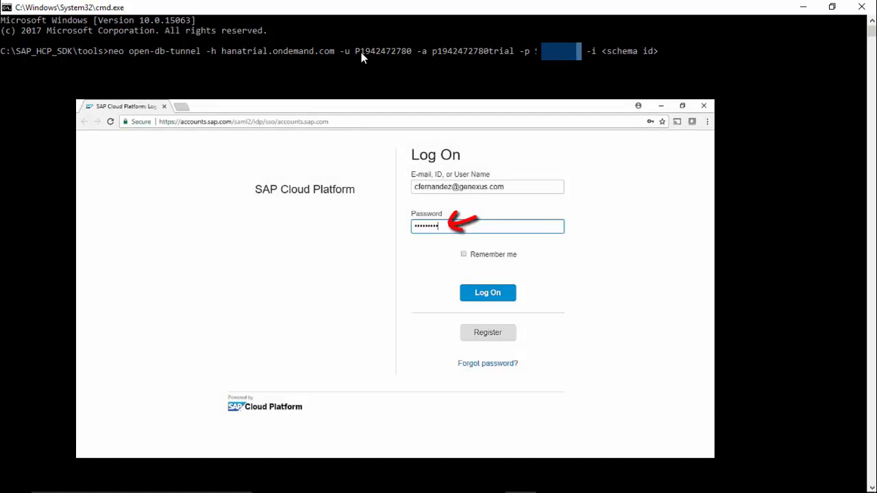
key(Right)
key(Right)
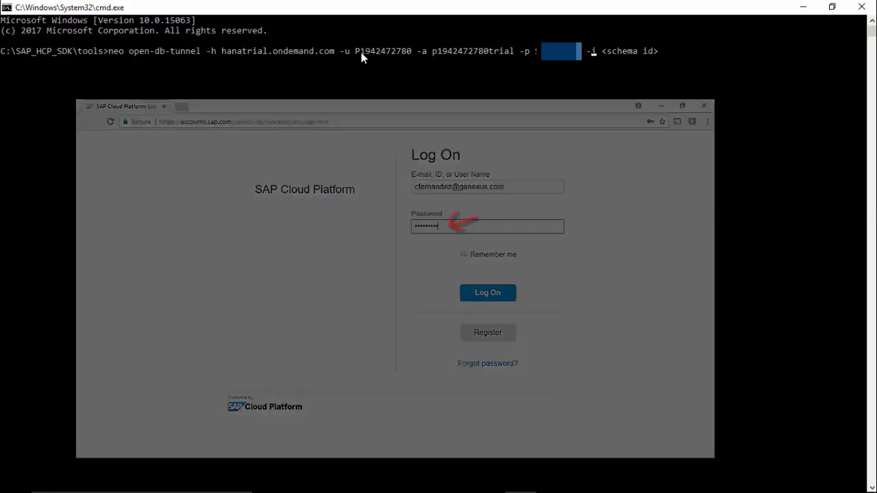
key(Right)
key(Right)
key(Right)
key(Right)
key(Right)
key(Right)
key(Right)
key(Right)
key(Right)
key(Right)
key(Right)
key(Right)
key(Right)
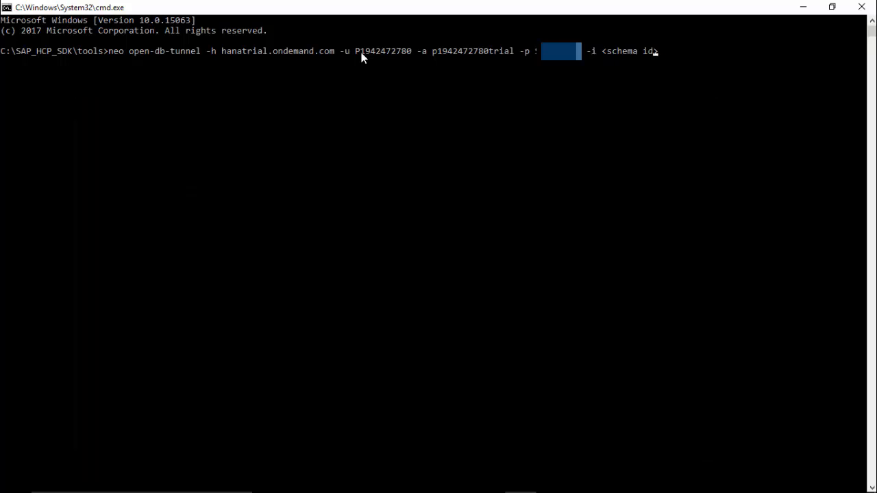
key(BackSpace)
key(BackSpace)
key(BackSpace)
key(BackSpace)
key(BackSpace)
key(BackSpace)
key(BackSpace)
key(BackSpace)
key(BackSpace)
key(BackSpace)
key(BackSpace)
text(travelagencydb)
key(Return)
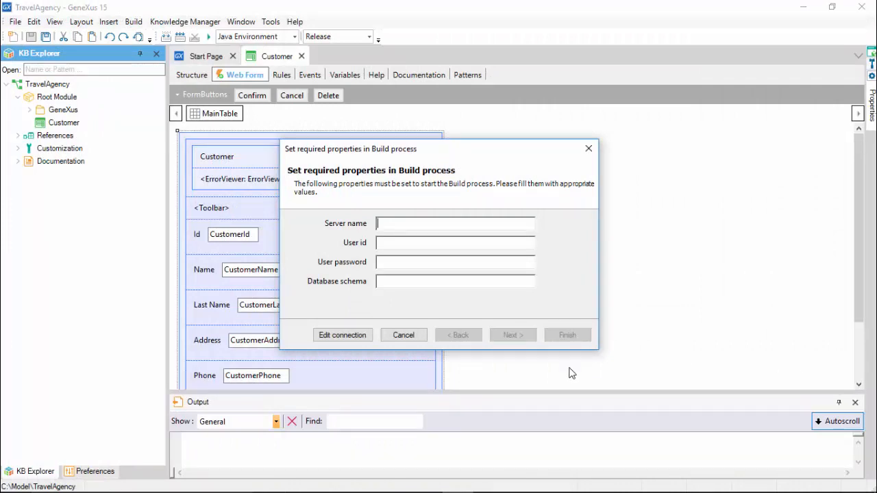
Enter server localhost, user SYSTEM, the password and schema SYSTEM, then cancel the dialog
text(loca)
text(lhost)
text(SYSTEM)
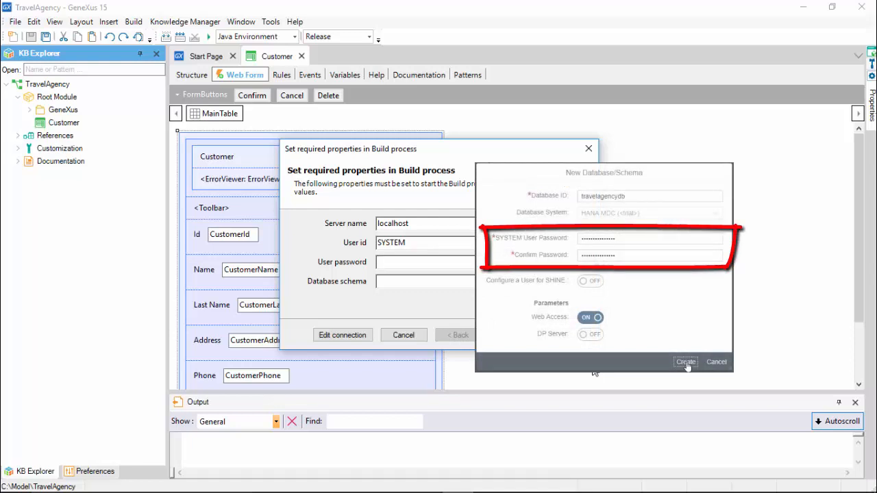
key(Tab)
text(*************)
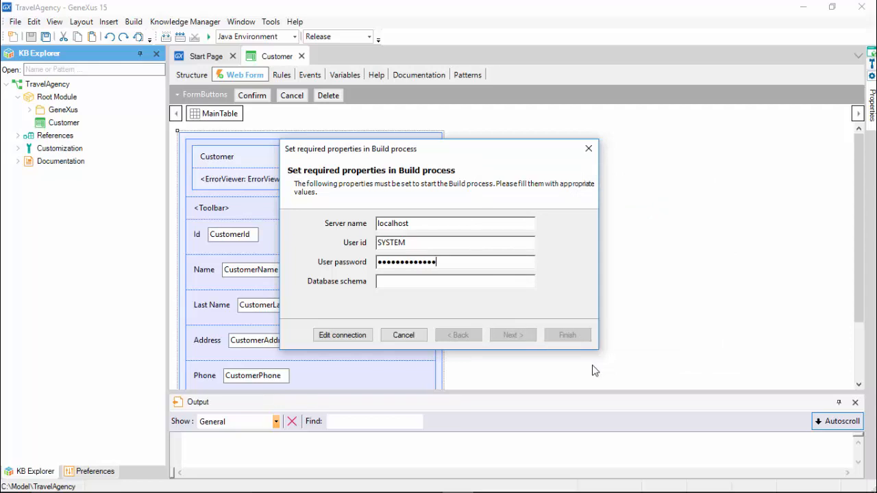
text(**)
key(Tab)
text(SYSTEM)
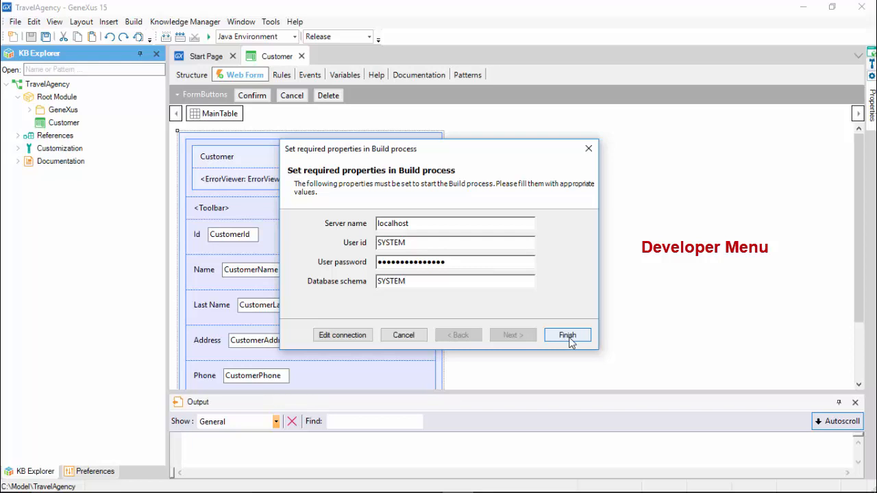
click(403, 335)
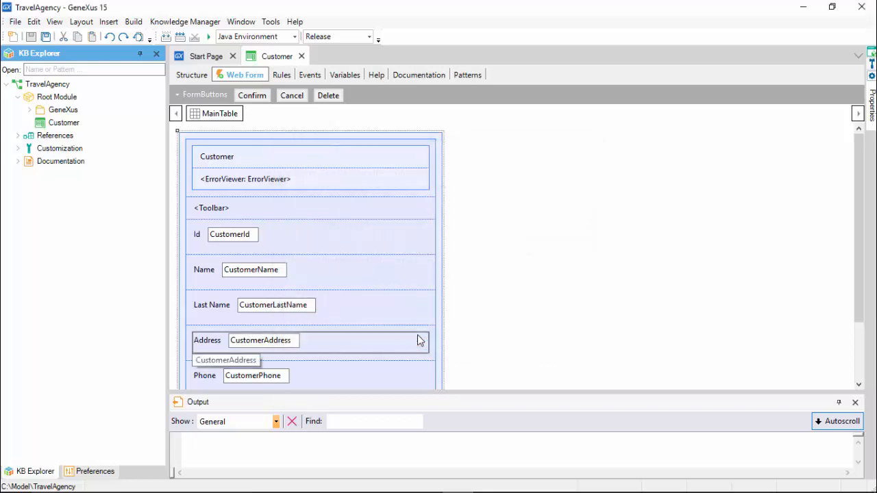
Pin the Properties panel of the Default SAP Hana data store under Java Environment > DataStores, then build and run
click(84, 471)
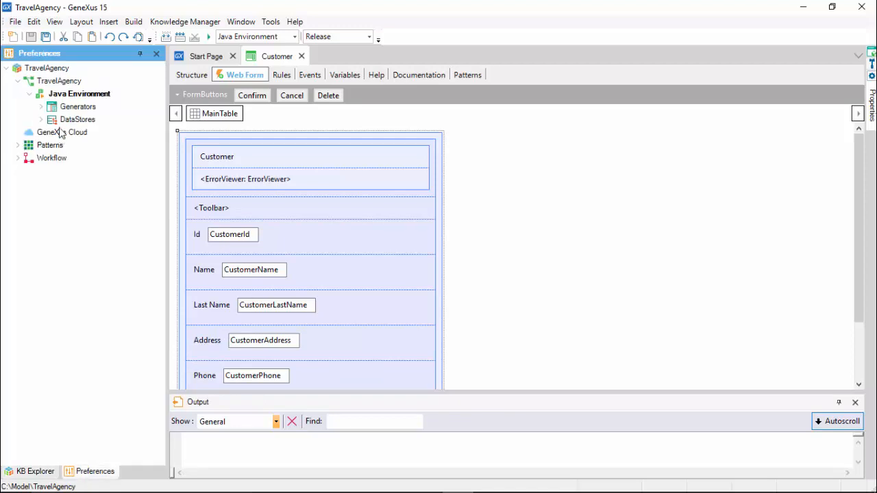
click(42, 119)
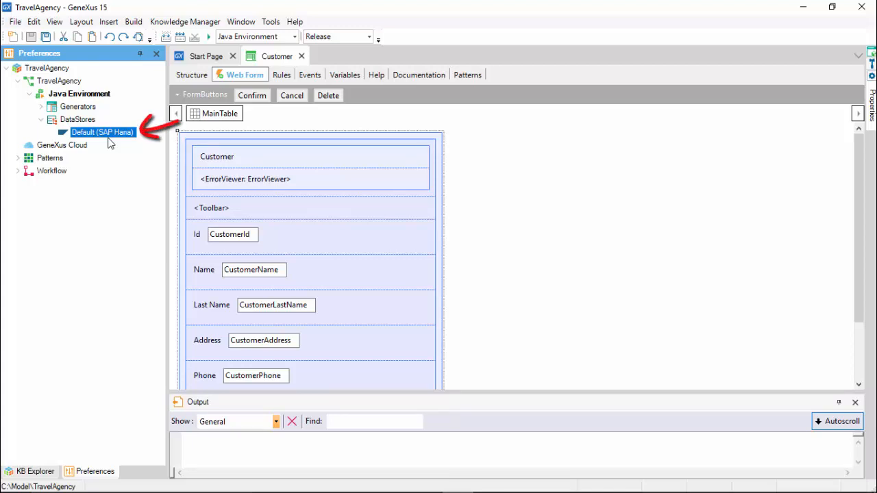
key(F4)
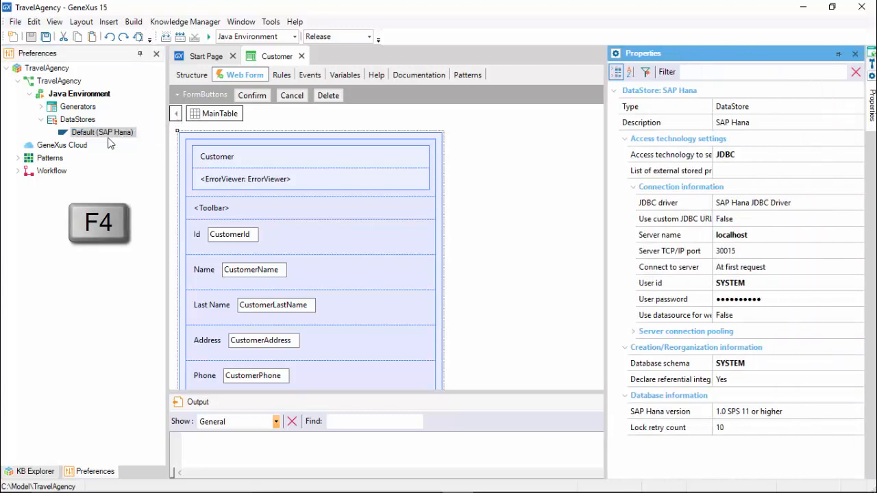
click(103, 133)
mouse_move(872, 122)
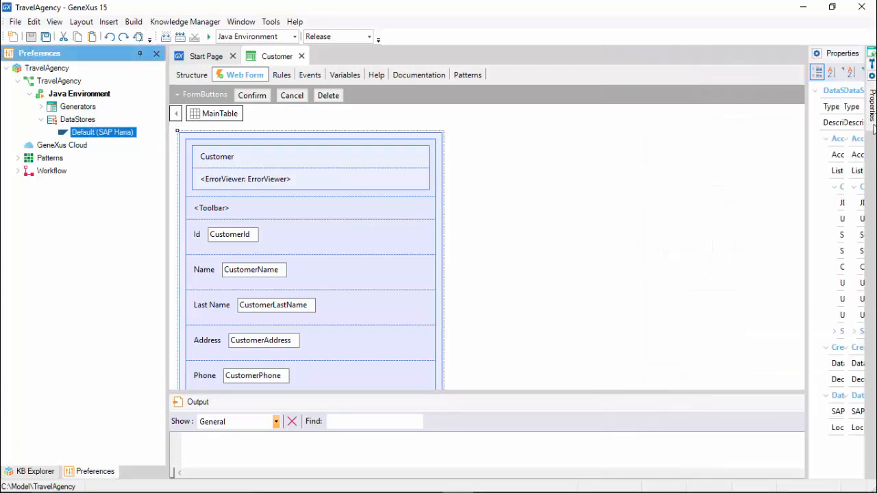
click(838, 53)
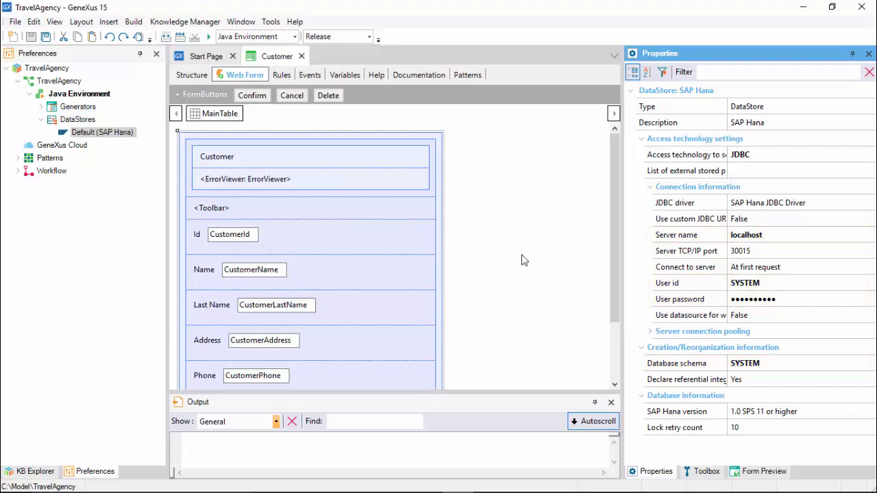
key(F5)
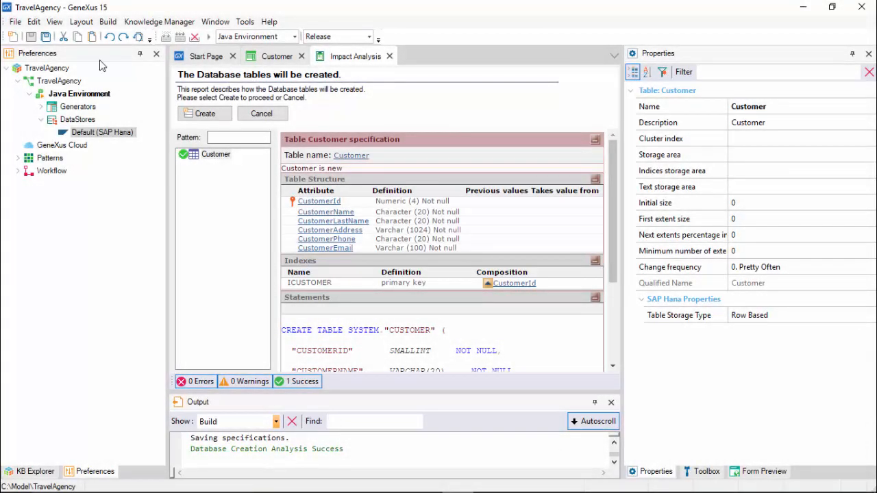
Confirm creating the Customer table from Impact Analysis; the reorganization fails with an error
click(203, 117)
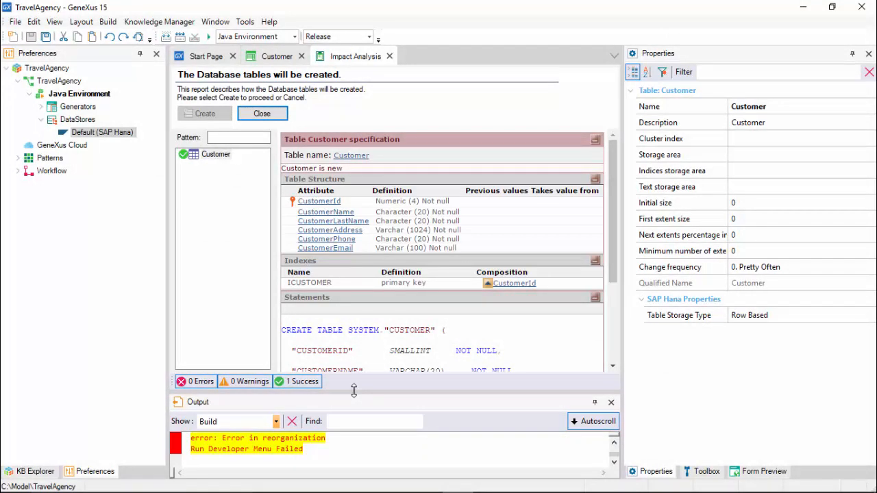
Enlarge the build log to read the missing SAP JDBC driver error, then explore the target environment directory
drag(354, 390, 353, 342)
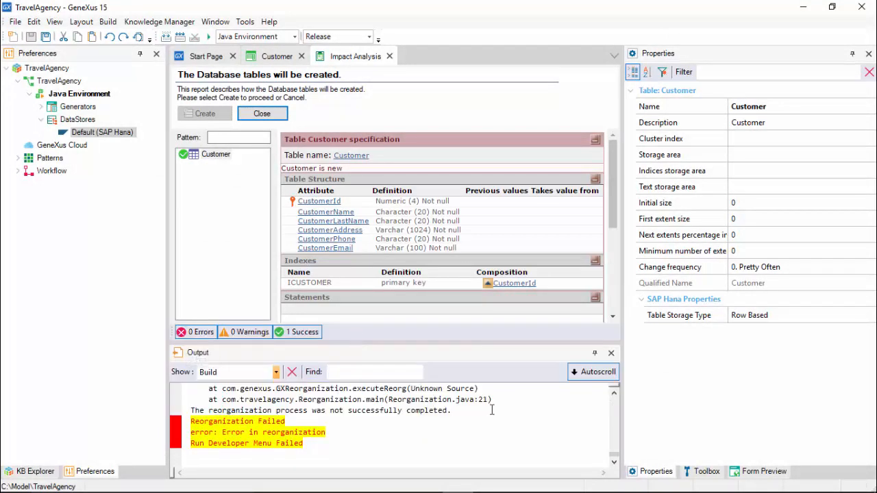
click(614, 395)
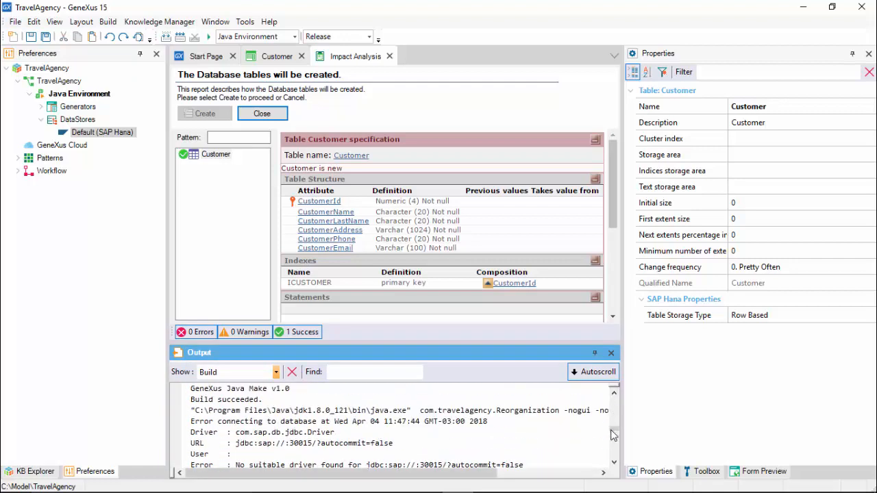
click(613, 463)
click(614, 464)
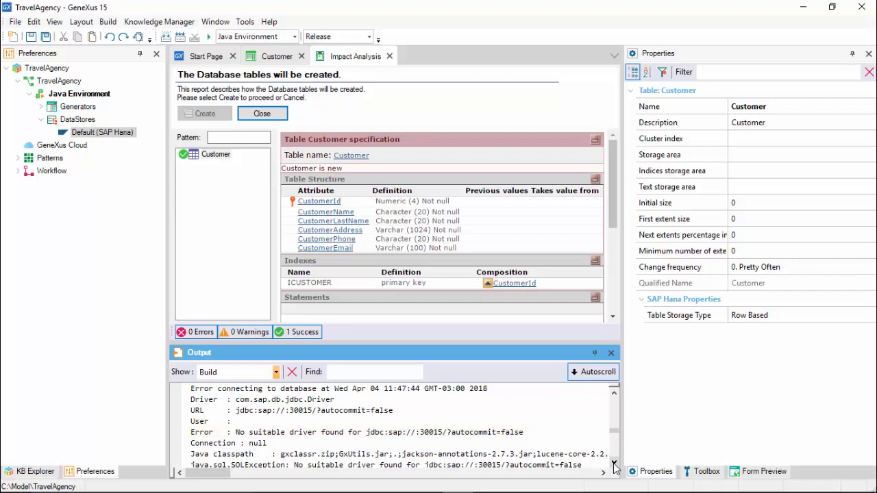
click(245, 23)
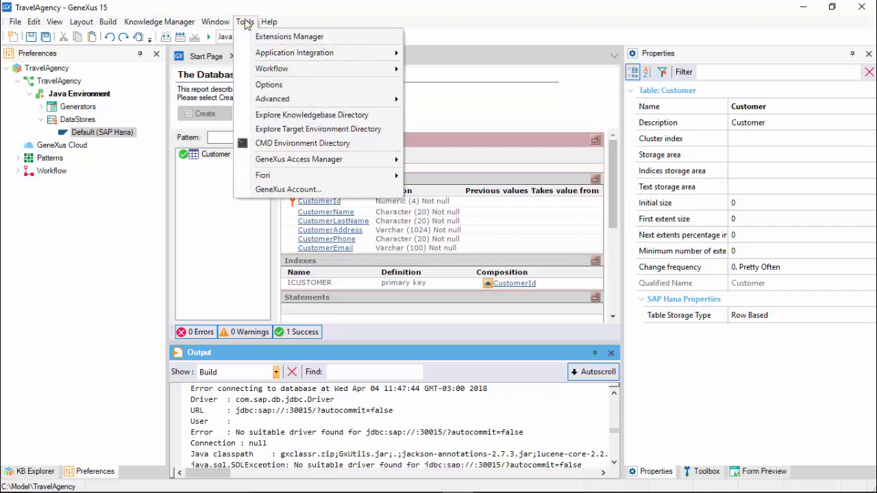
click(335, 132)
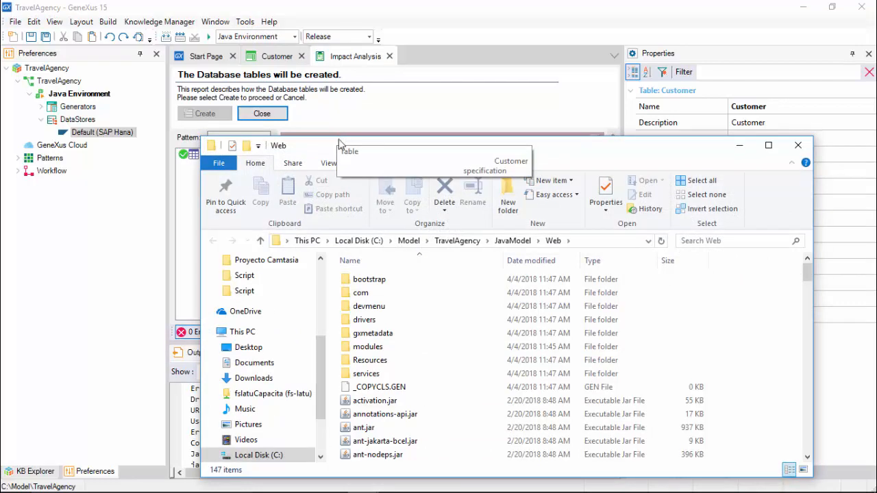
Open Web\drivers, then copy ngdbc.jar from C:\SAP_HCP_SDK\repository\.archive\lib
double_click(375, 319)
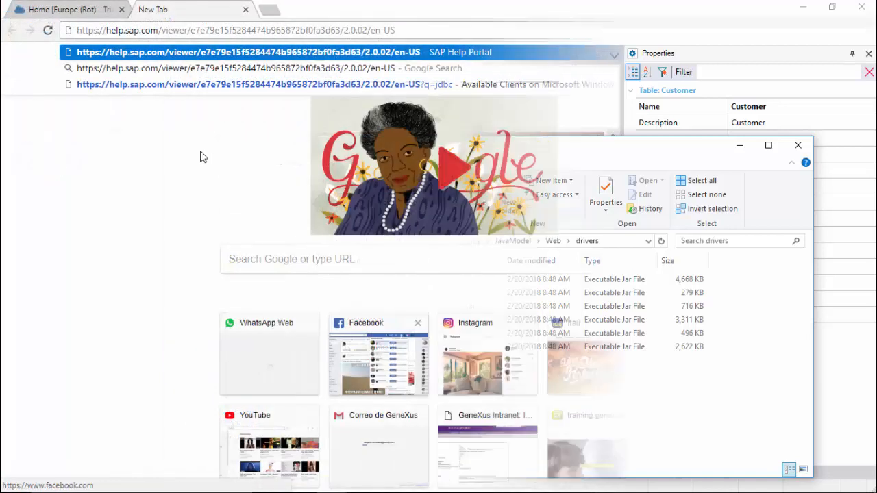
key(Return)
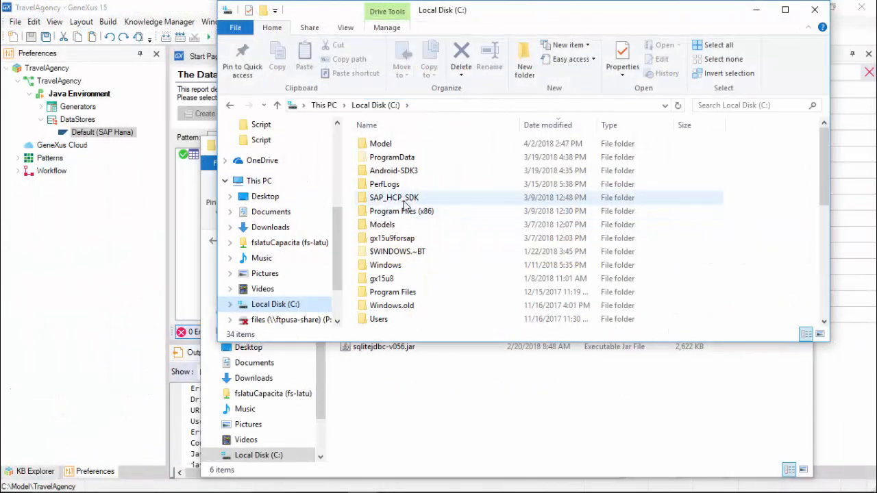
click(404, 200)
double_click(404, 200)
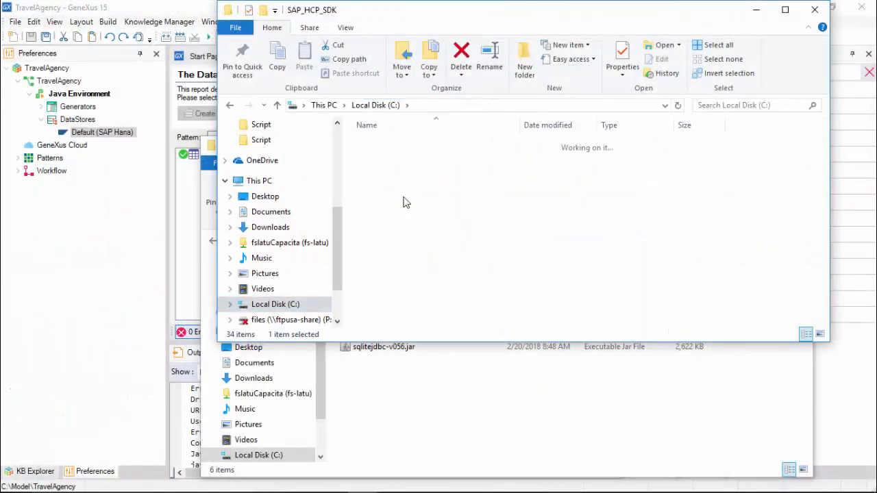
double_click(401, 183)
double_click(388, 149)
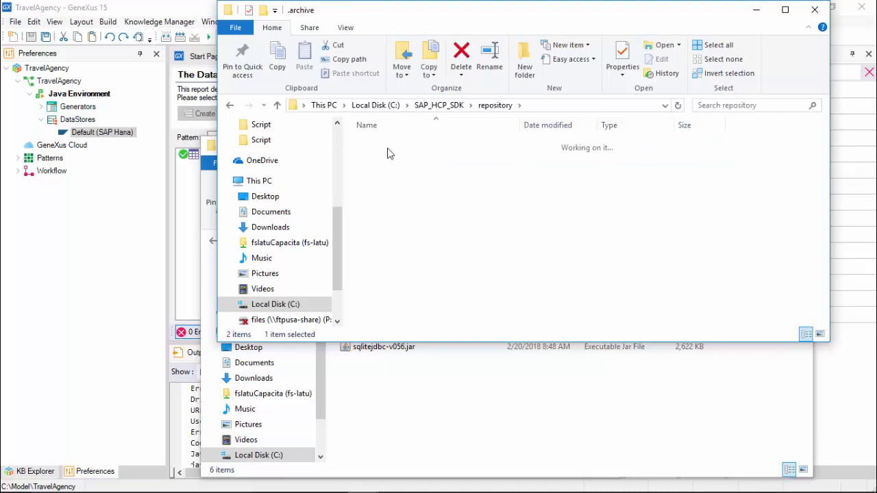
click(380, 198)
double_click(381, 198)
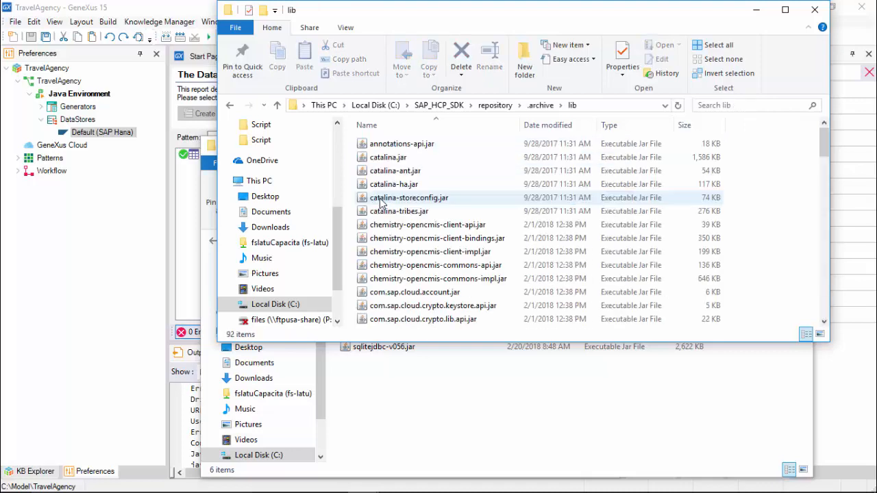
scroll(387, 226, down, 20)
click(403, 144)
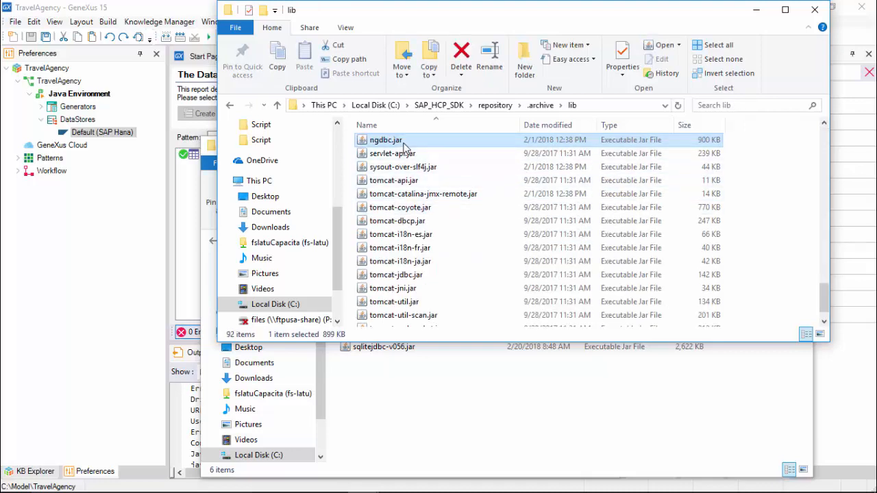
right_click(404, 145)
click(444, 282)
Paste ngdbc.jar into the drivers folder and rerun the app from GeneXus with F5
click(442, 379)
right_click(408, 389)
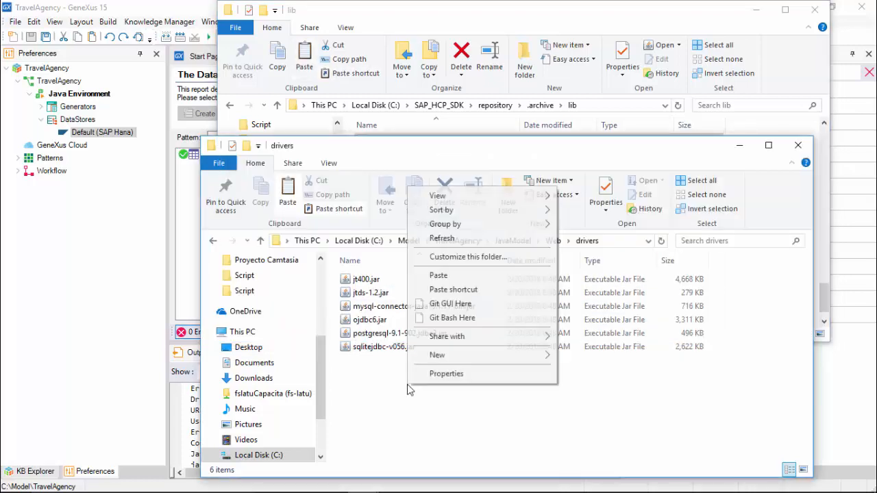
click(438, 274)
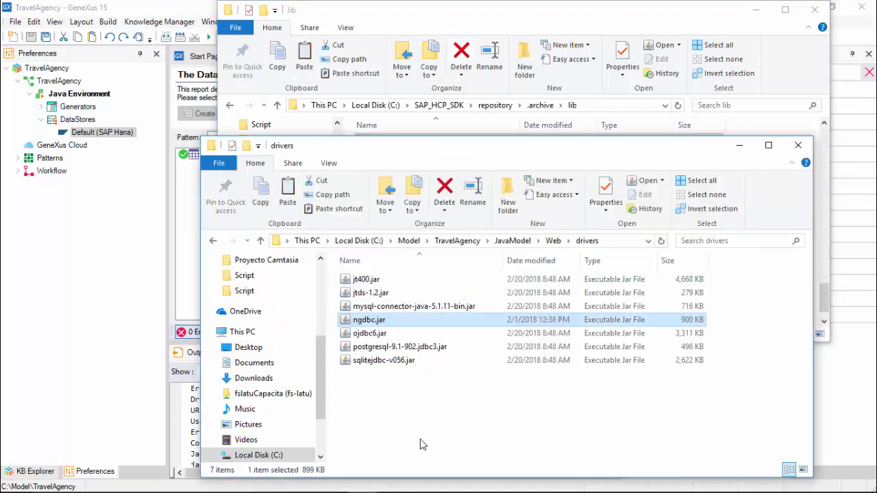
click(133, 353)
key(F5)
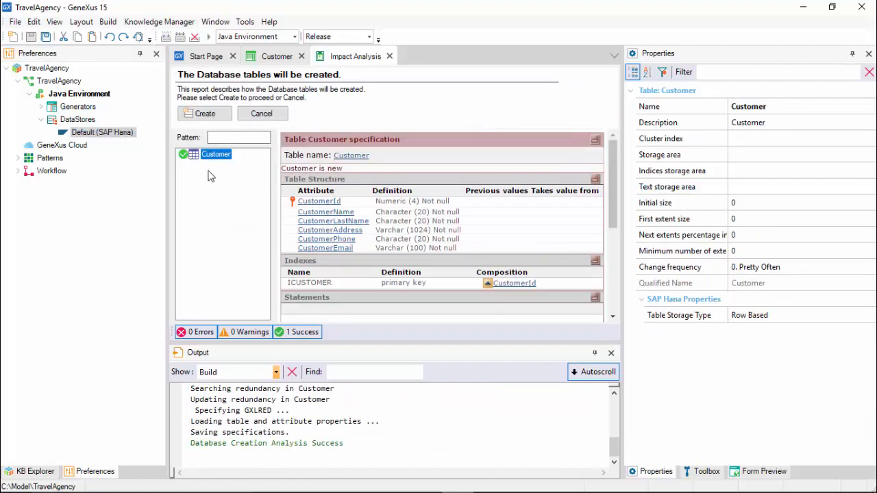
Create the Customer table in SAP Hana and check the navigation report after the successful run
click(204, 113)
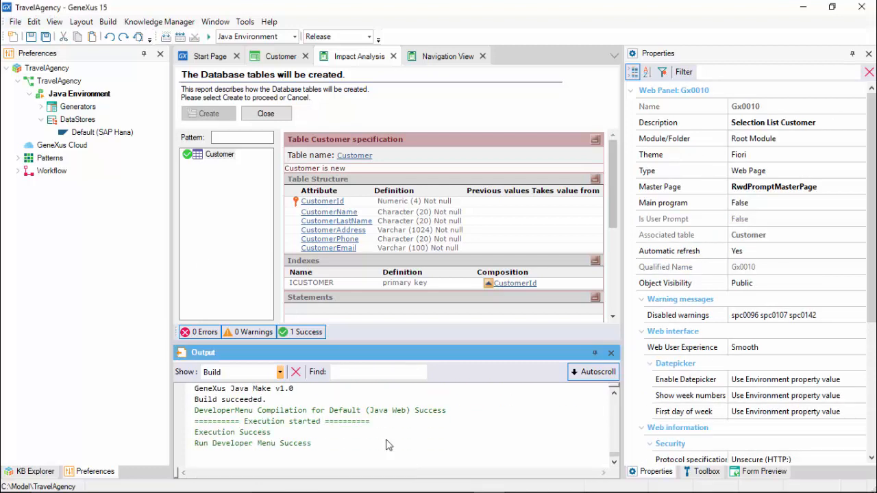
click(455, 60)
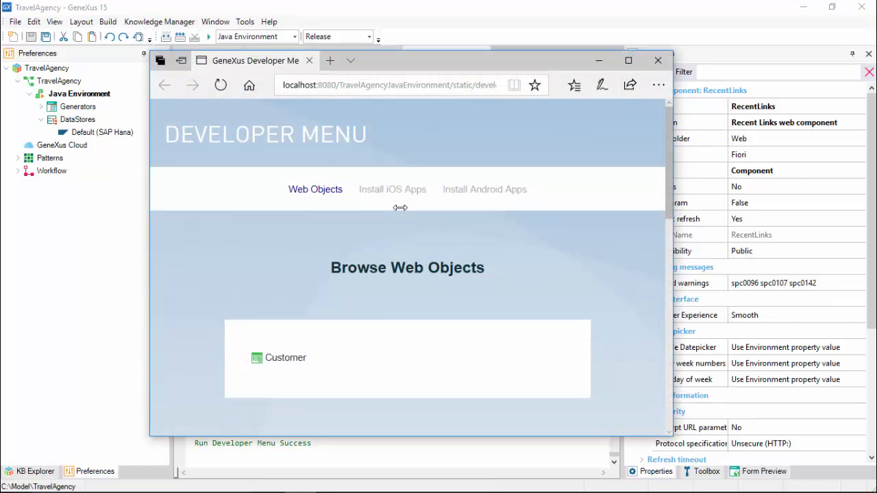
Open the Customer page from the Developer Menu in a new browser tab
right_click(290, 365)
click(347, 215)
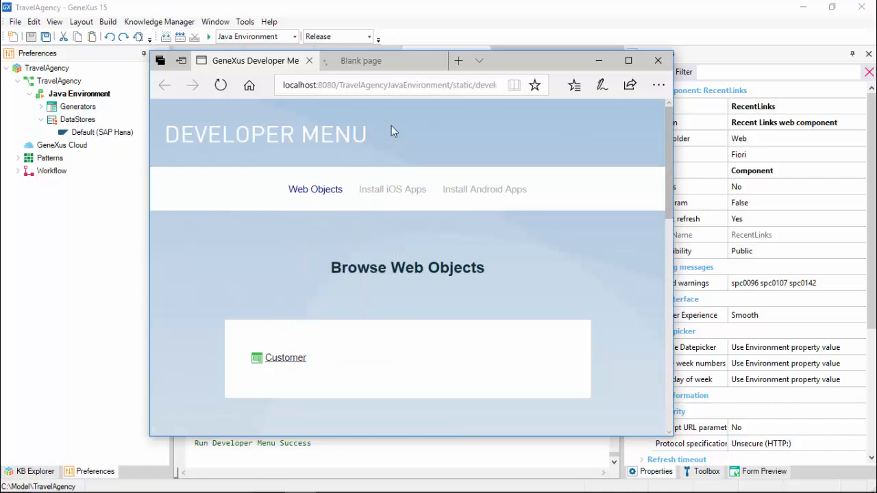
click(390, 57)
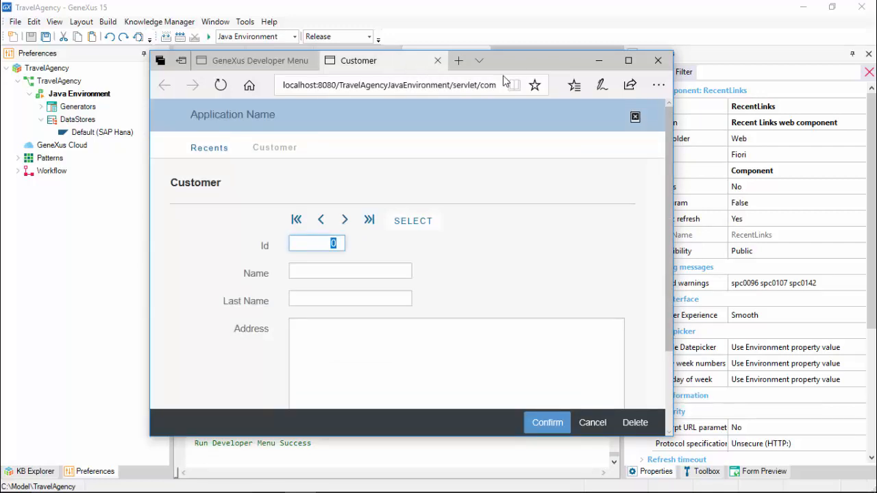
click(599, 60)
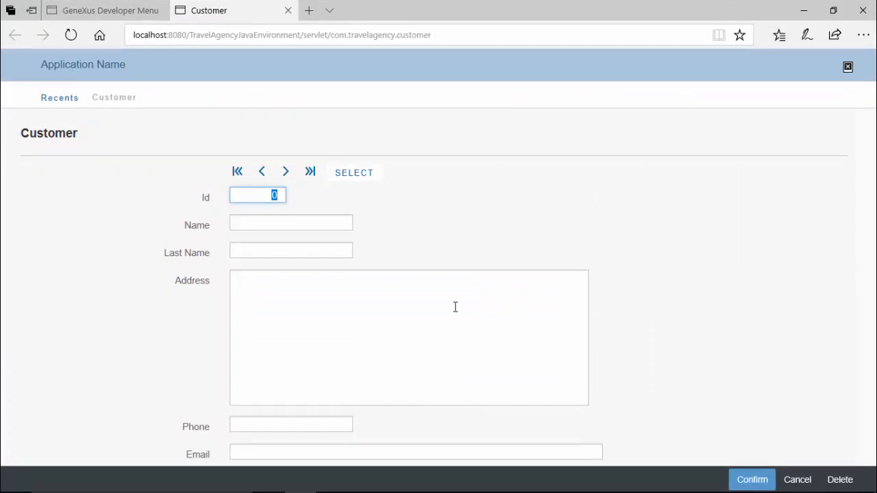
Enter customer Id 1 with first name, last name, address, phone and e-mail, then confirm
text(1)
key(Tab)
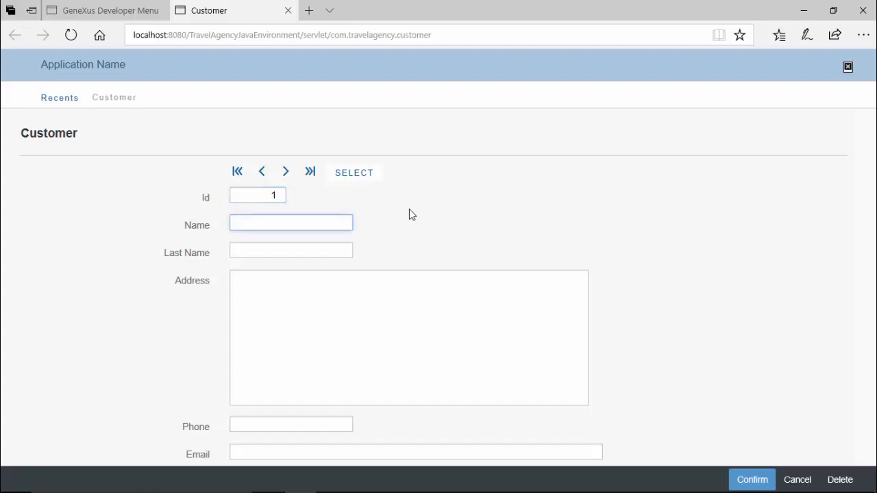
text(John)
key(Tab)
text(Smith)
key(Tab)
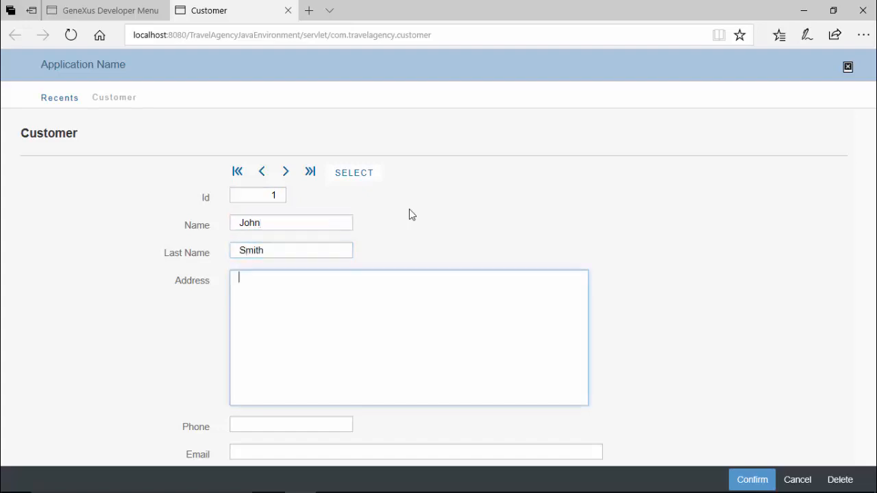
text(5th Avenue 1111)
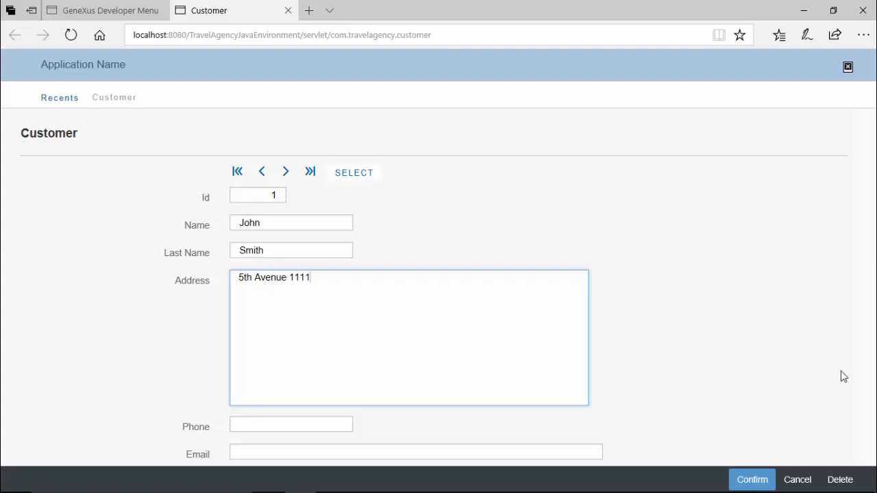
key(Tab)
text(1111)
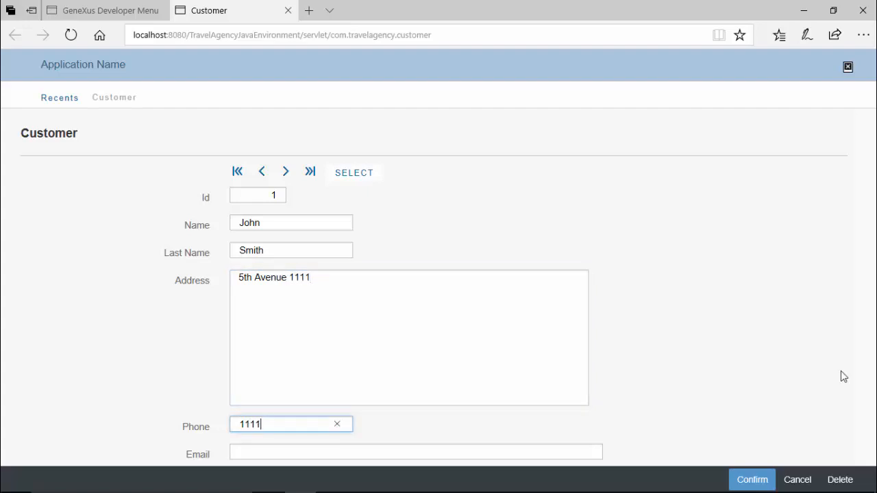
key(Tab)
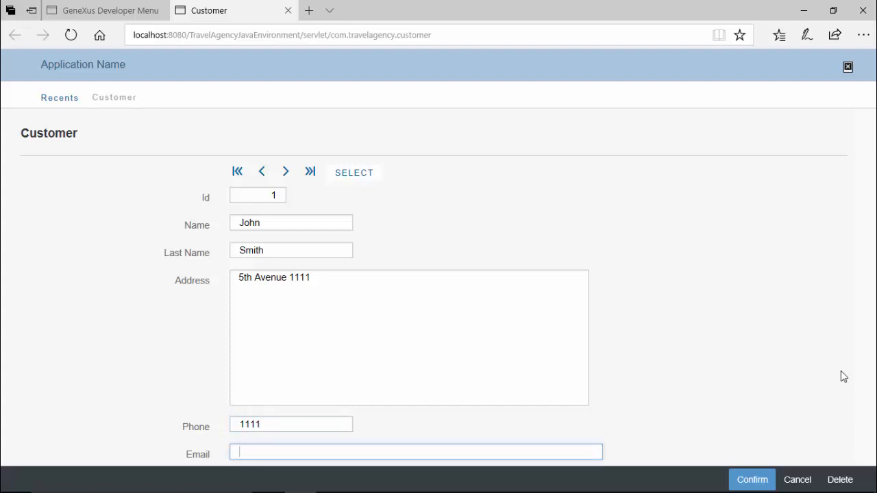
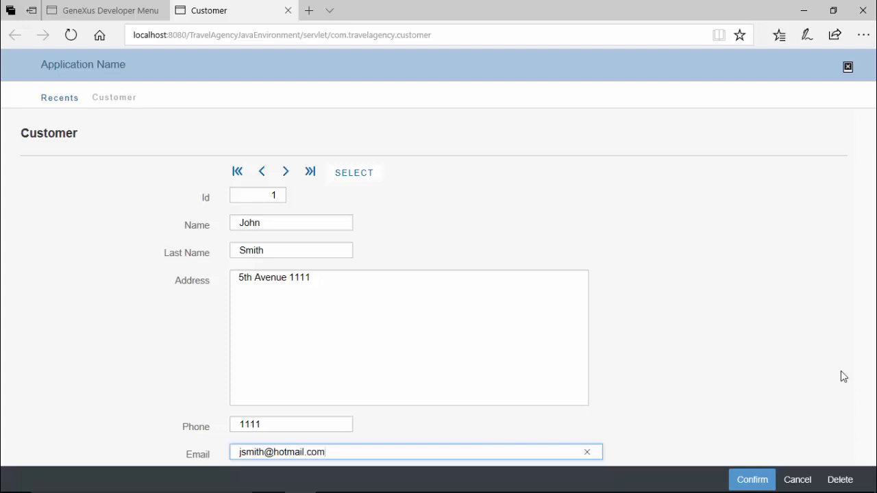
click(741, 480)
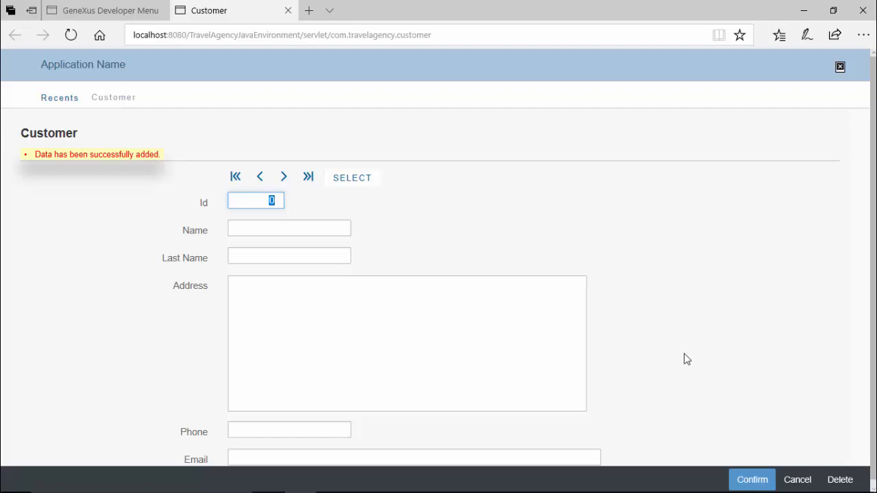
Enter customer Id 2 with its first name, last name, address, phone and e-mail, then confirm
text(2)
click(288, 222)
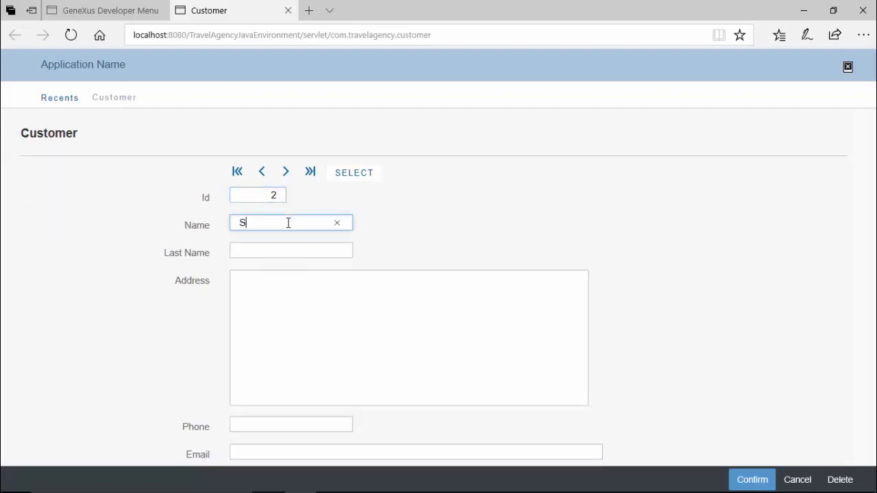
key(Tab)
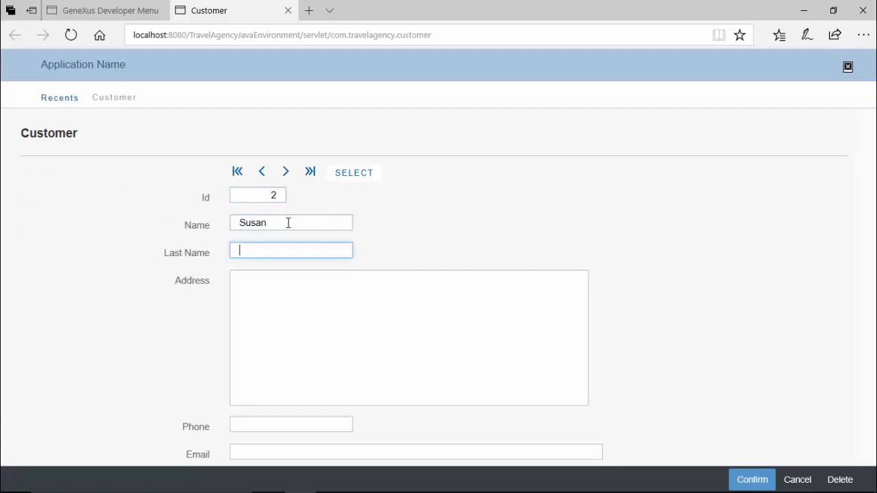
key(Tab)
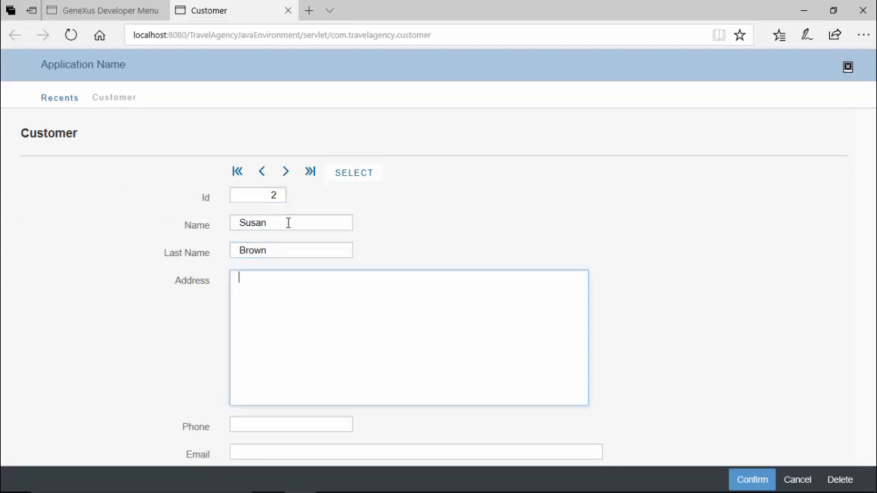
text(7th. avenue 2222)
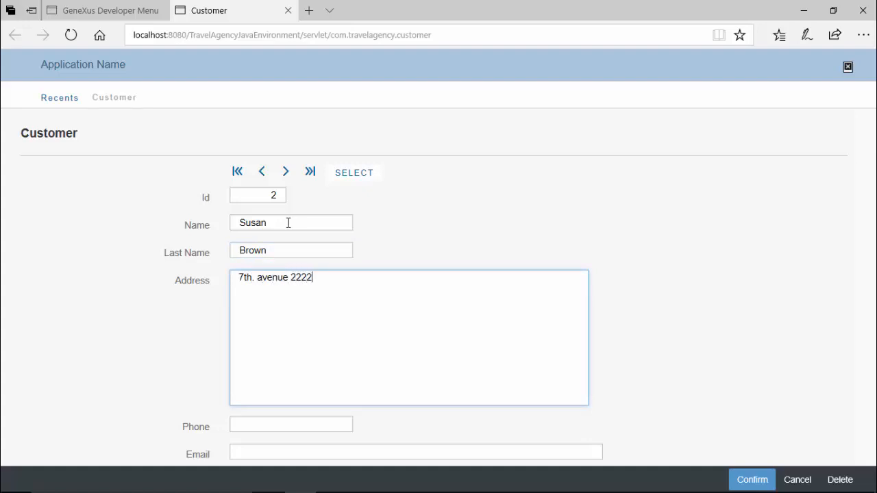
key(Tab)
text(2222)
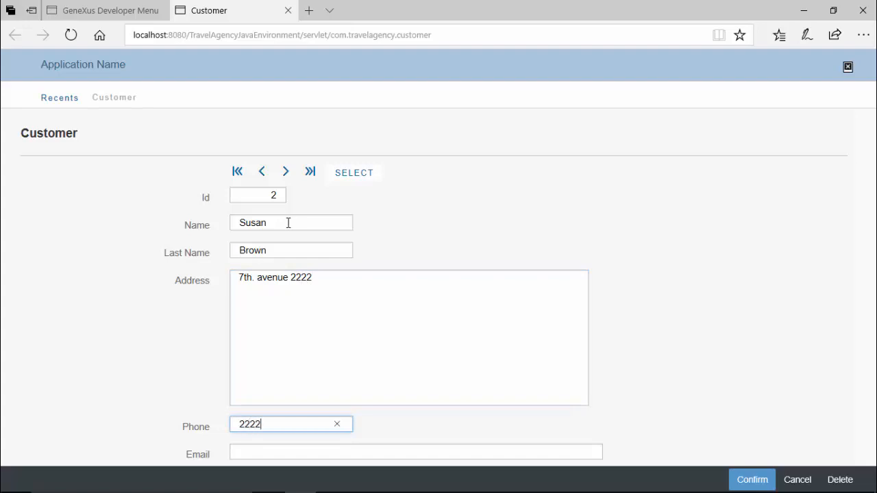
key(Tab)
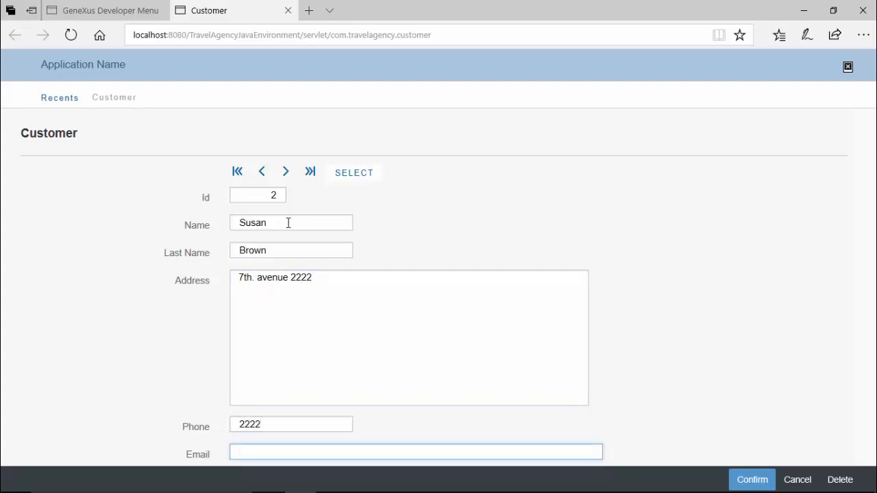
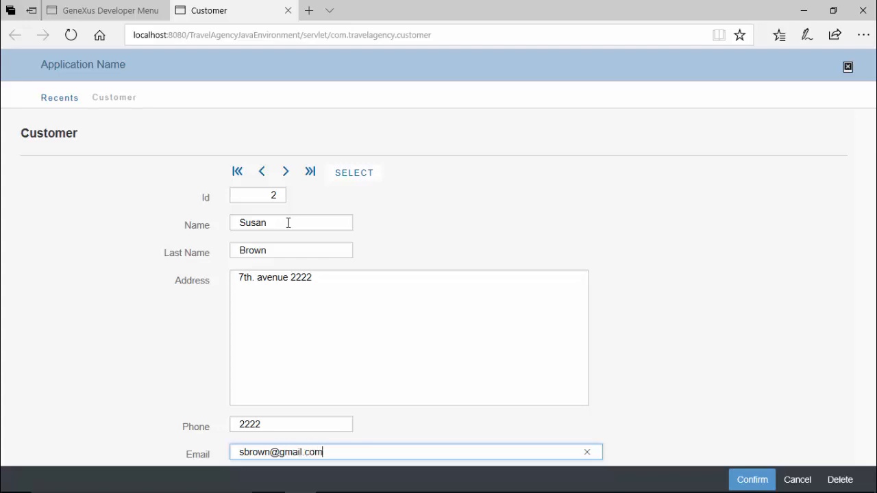
click(745, 478)
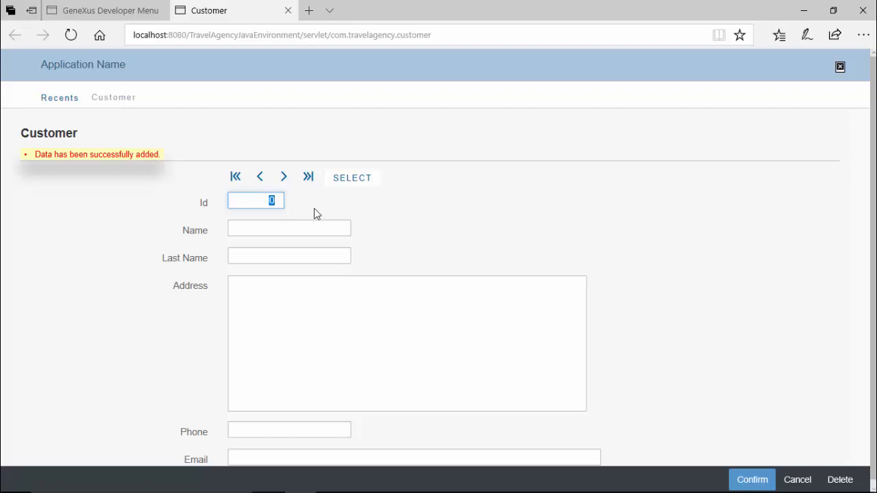
Load customer 1 by its Id and edit the phone number field
text(1)
key(Tab)
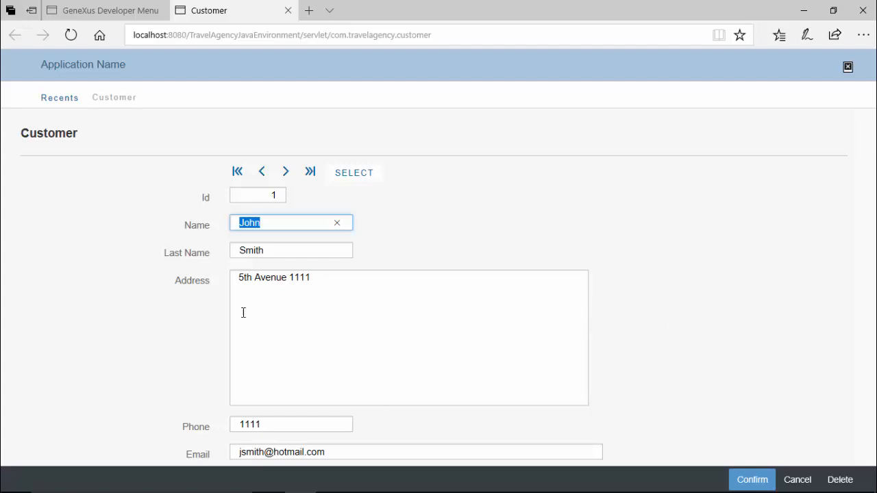
click(275, 424)
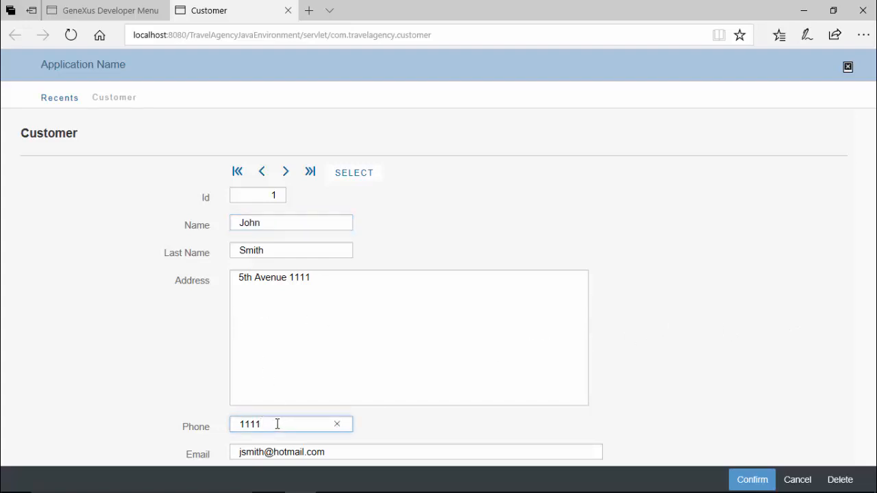
text(22)
Browse records with the next, previous, first and last arrows, then open the selection list
click(287, 174)
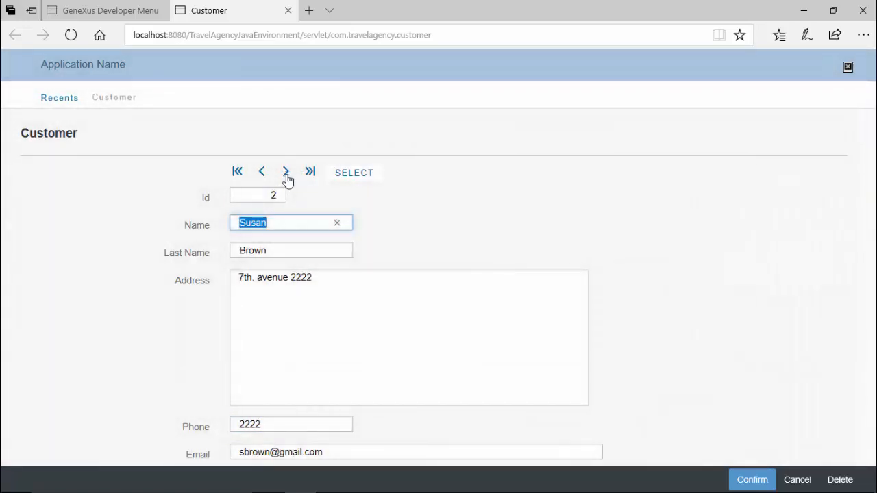
click(262, 173)
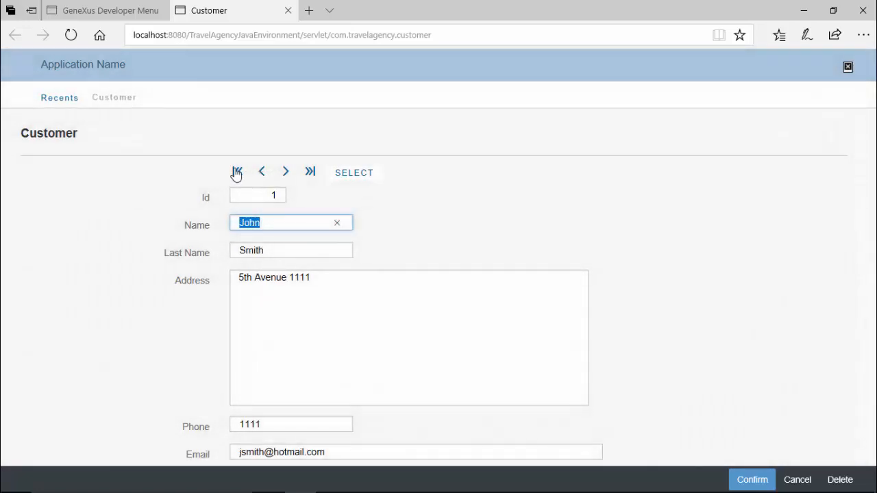
click(237, 172)
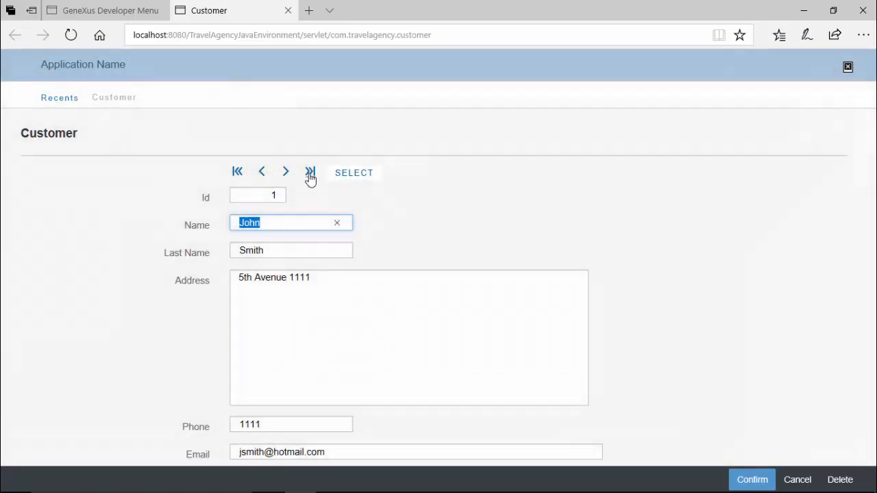
click(310, 171)
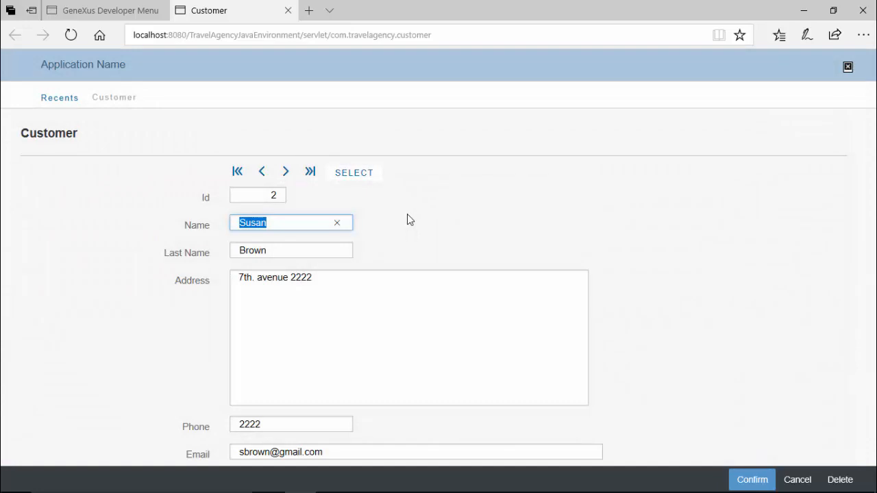
click(355, 175)
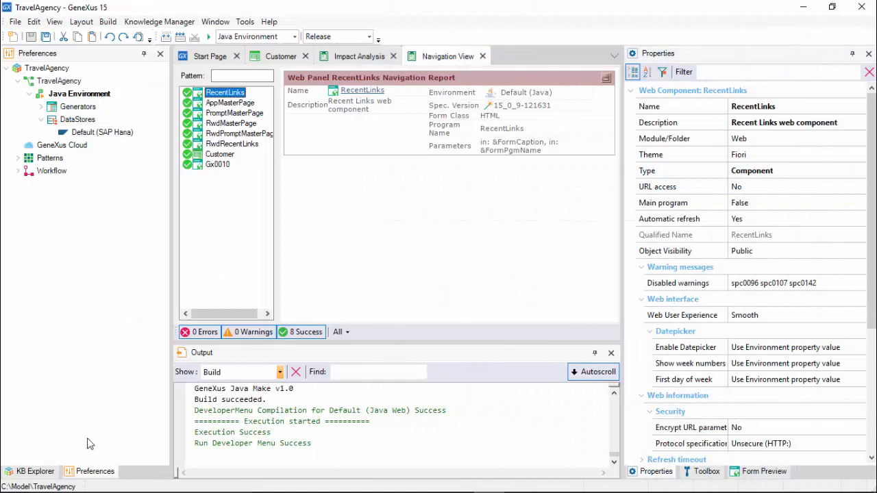
Open the Gx0010 selection list in KB Explorer and pick the second customer
click(34, 471)
double_click(61, 134)
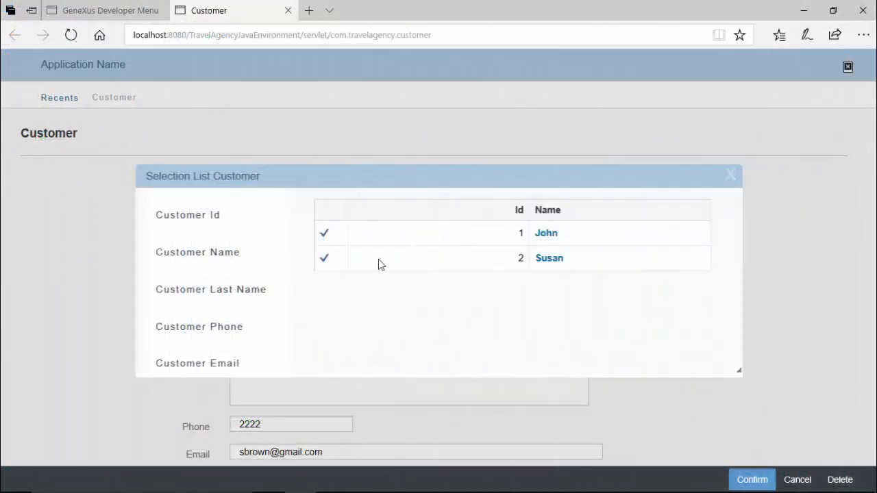
click(433, 269)
Restore the Edge window and narrow it to see the Customer form reflow responsively
click(833, 10)
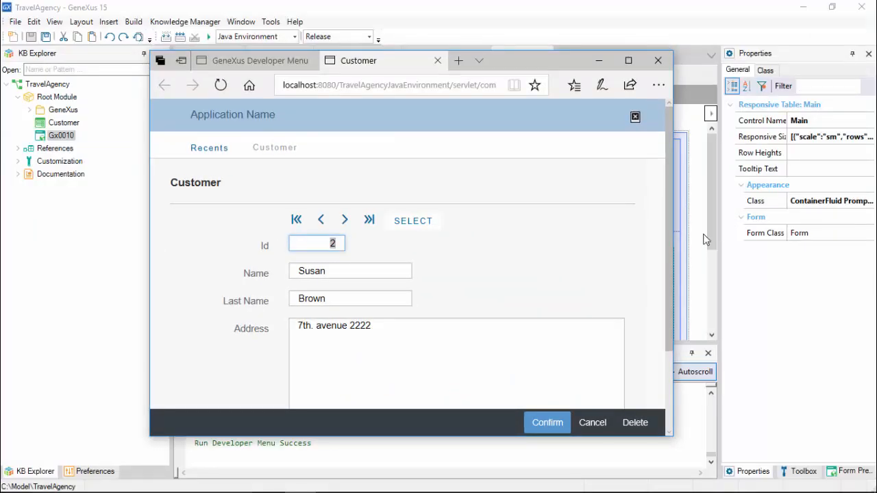
drag(674, 233, 775, 218)
scroll(383, 260, down, 4)
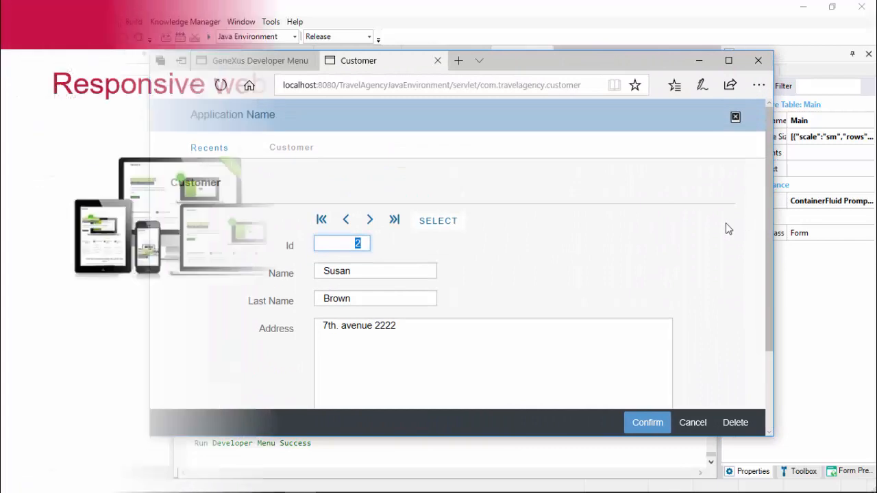